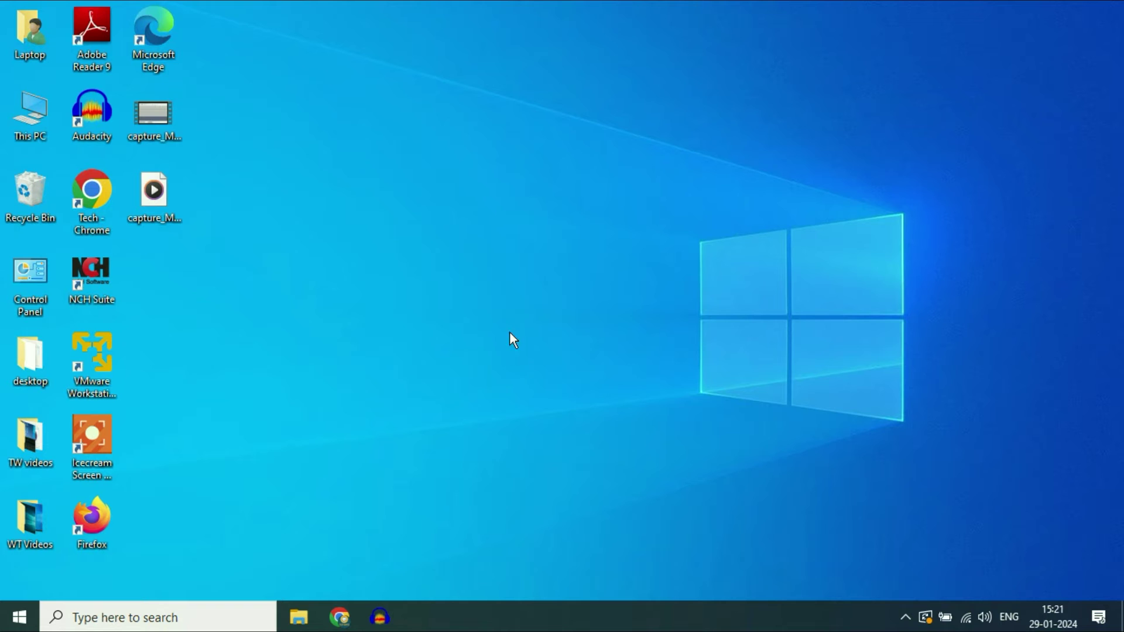
# Step: Open Task Manager in its full details view on the Startup tab
pyautogui.rightClick(764, 610)
pyautogui.click(846, 529)
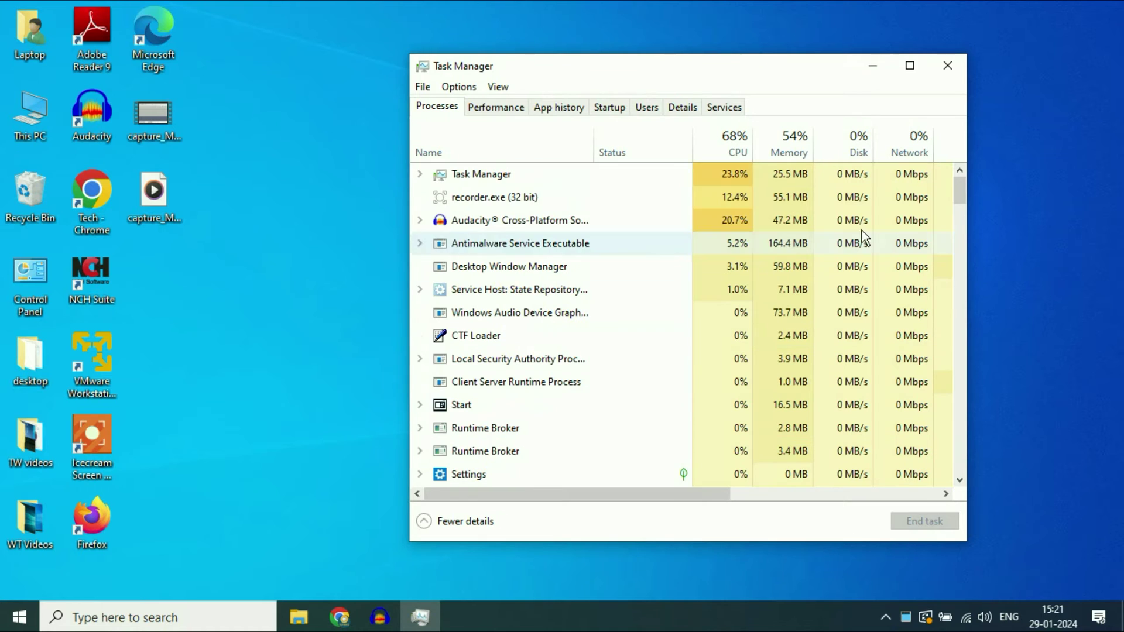
pyautogui.click(462, 521)
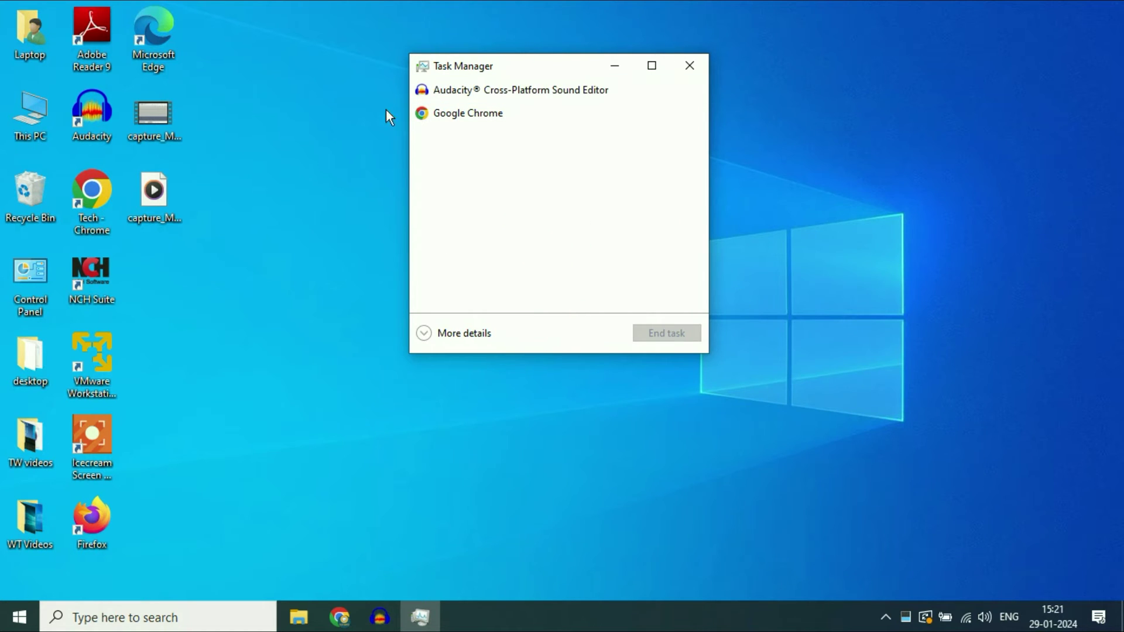
pyautogui.click(428, 332)
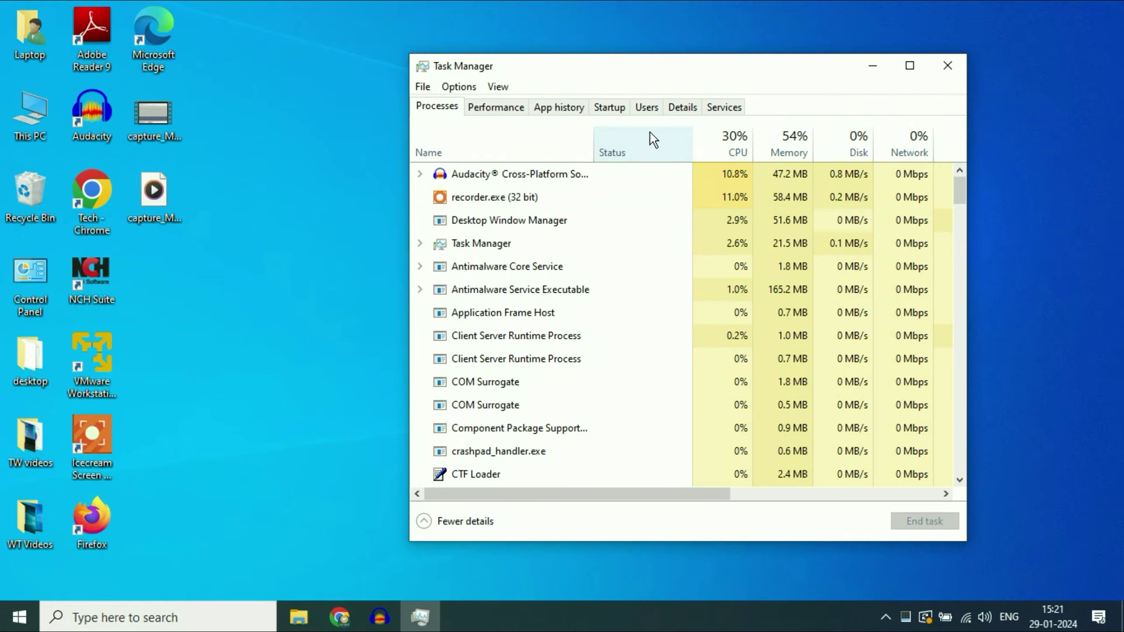
pyautogui.click(612, 108)
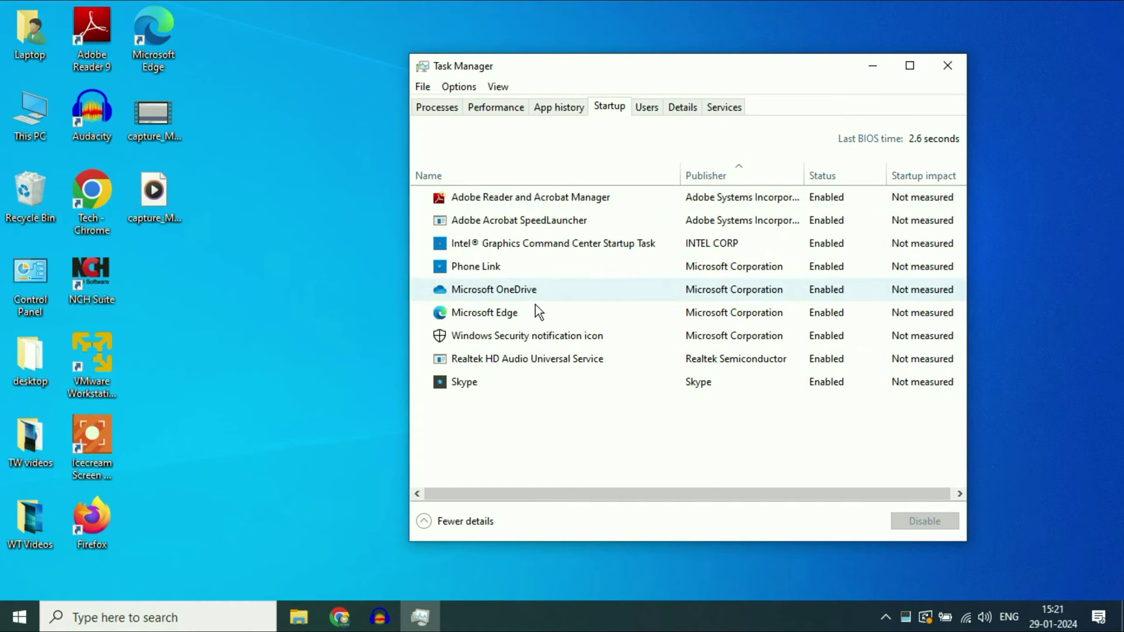
# Step: Disable the Adobe Reader, Intel Graphics and Microsoft OneDrive startup entries
pyautogui.rightClick(827, 198)
pyautogui.click(774, 222)
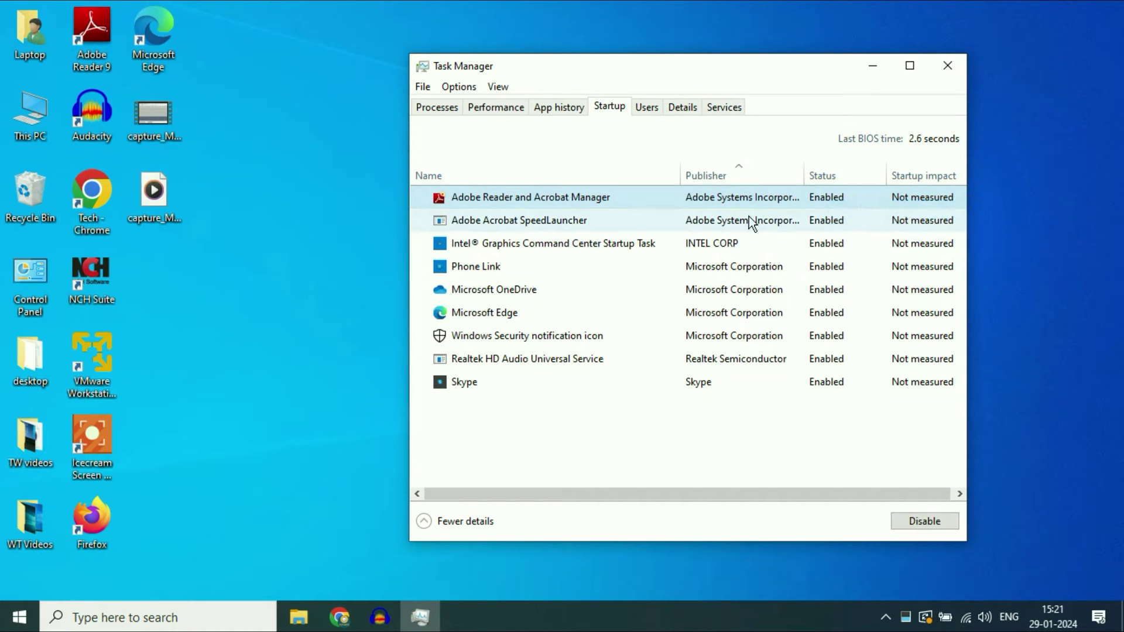
pyautogui.rightClick(816, 223)
pyautogui.rightClick(813, 250)
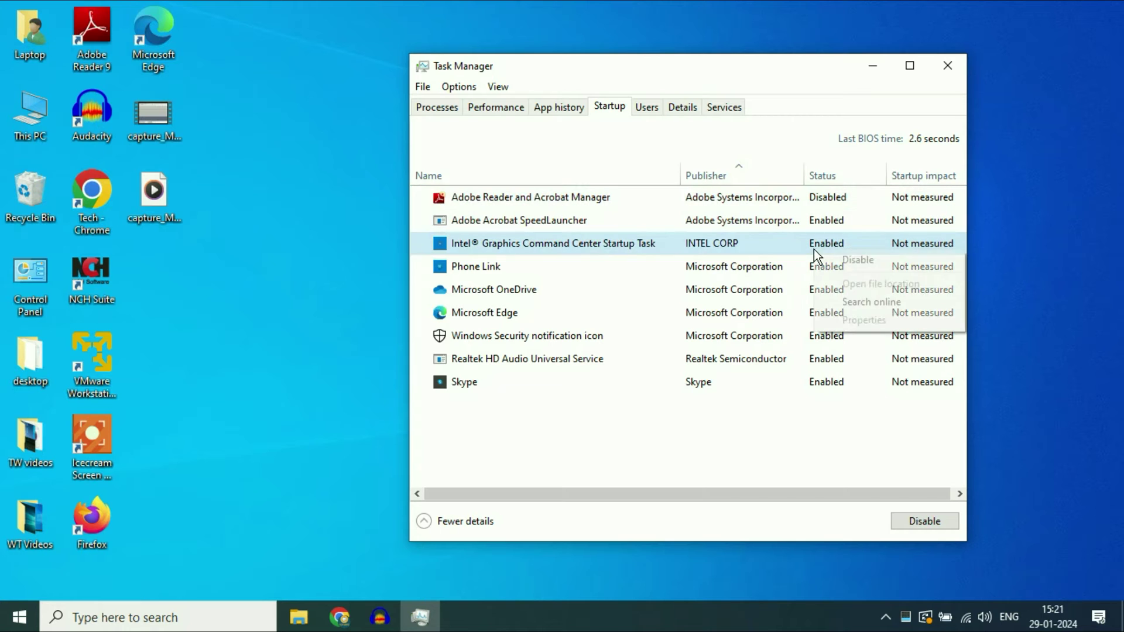
pyautogui.click(831, 258)
pyautogui.rightClick(817, 269)
pyautogui.rightClick(829, 294)
pyautogui.click(836, 300)
# Step: Disable Microsoft Edge, Windows Security notification icon, Realtek HD Audio and Skype startup, then close Task Manager
pyautogui.rightClick(827, 312)
pyautogui.click(845, 322)
pyautogui.rightClick(835, 336)
pyautogui.click(842, 345)
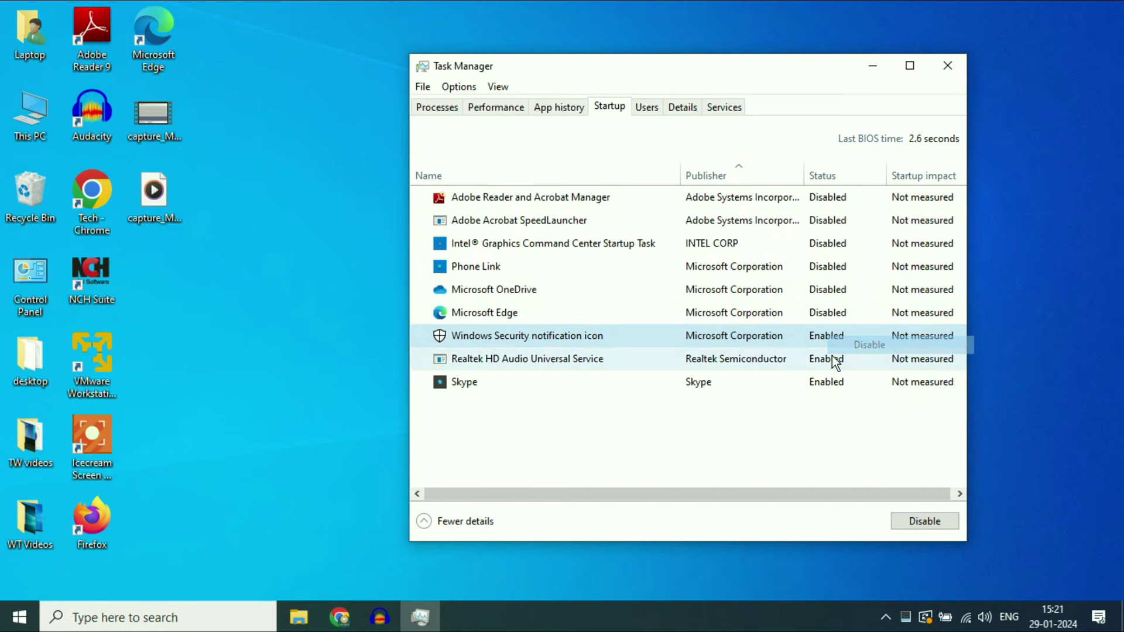
pyautogui.rightClick(846, 359)
pyautogui.click(849, 366)
pyautogui.rightClick(844, 381)
pyautogui.click(849, 389)
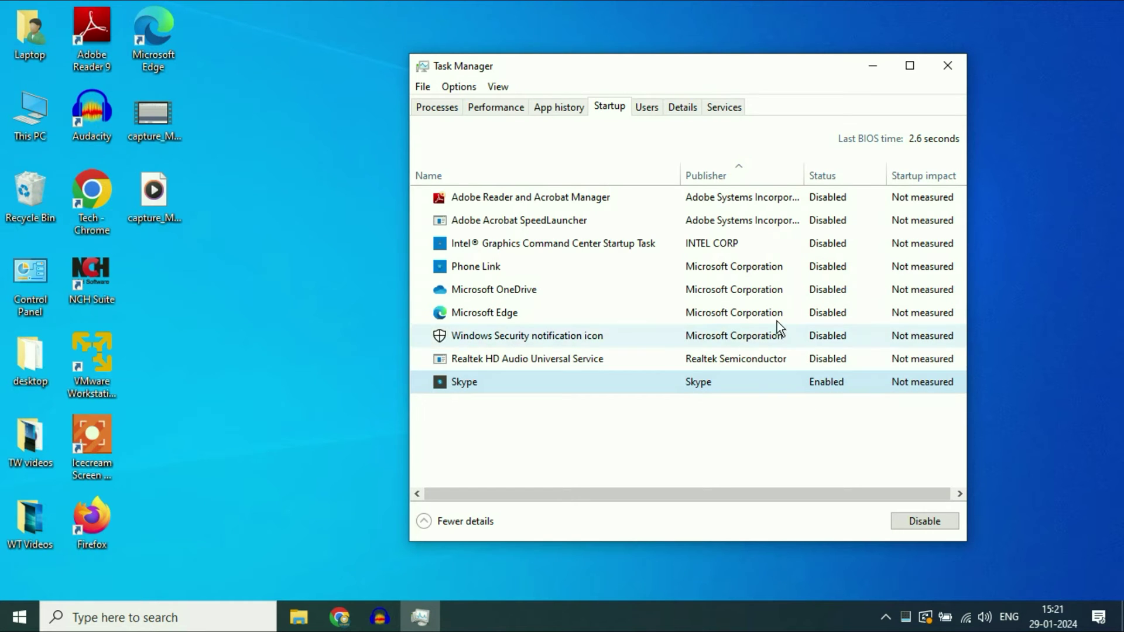
pyautogui.click(945, 67)
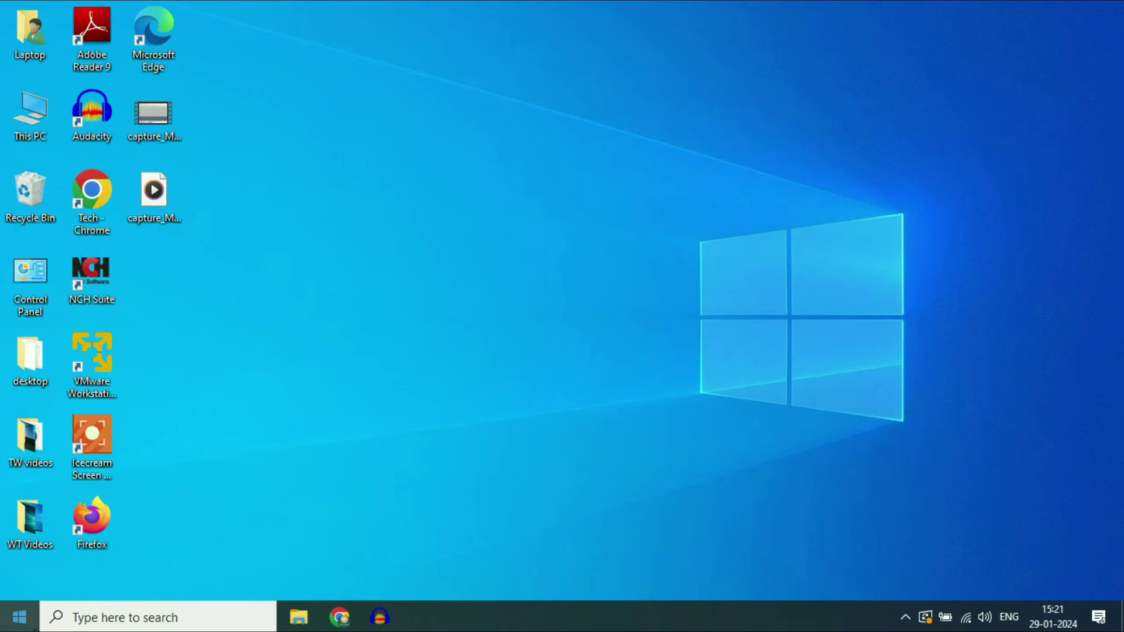
# Step: Launch Services from a Start search and select the SysMain service
pyautogui.click(19, 616)
pyautogui.write('s')
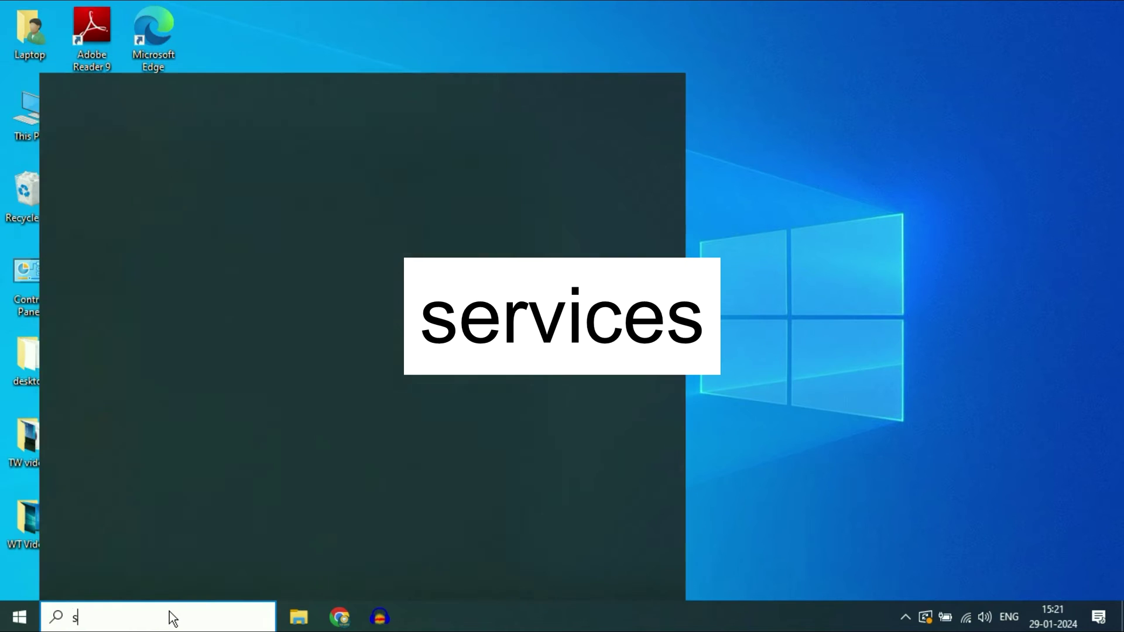
pyautogui.write('evice')
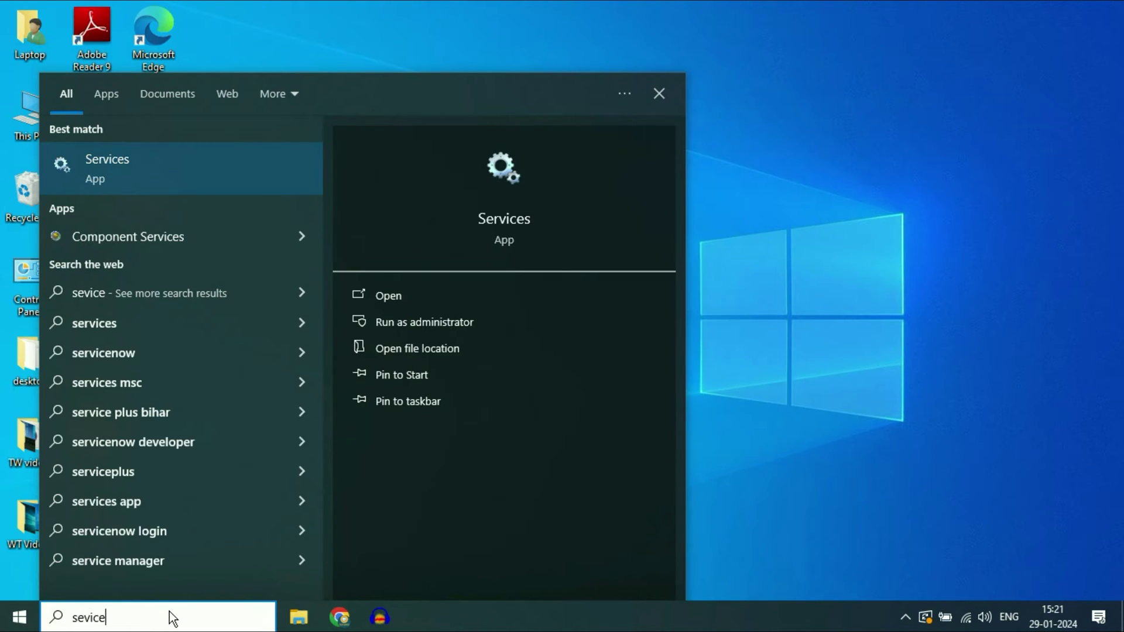
pyautogui.click(112, 165)
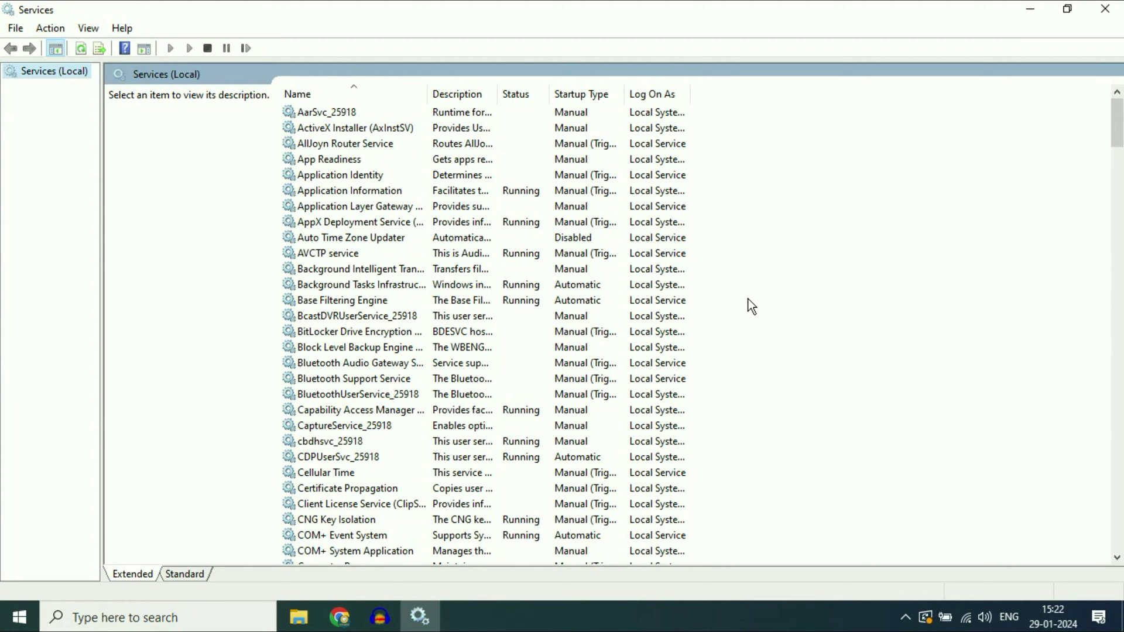
pyautogui.moveTo(1117, 126); pyautogui.dragTo(1082, 429)
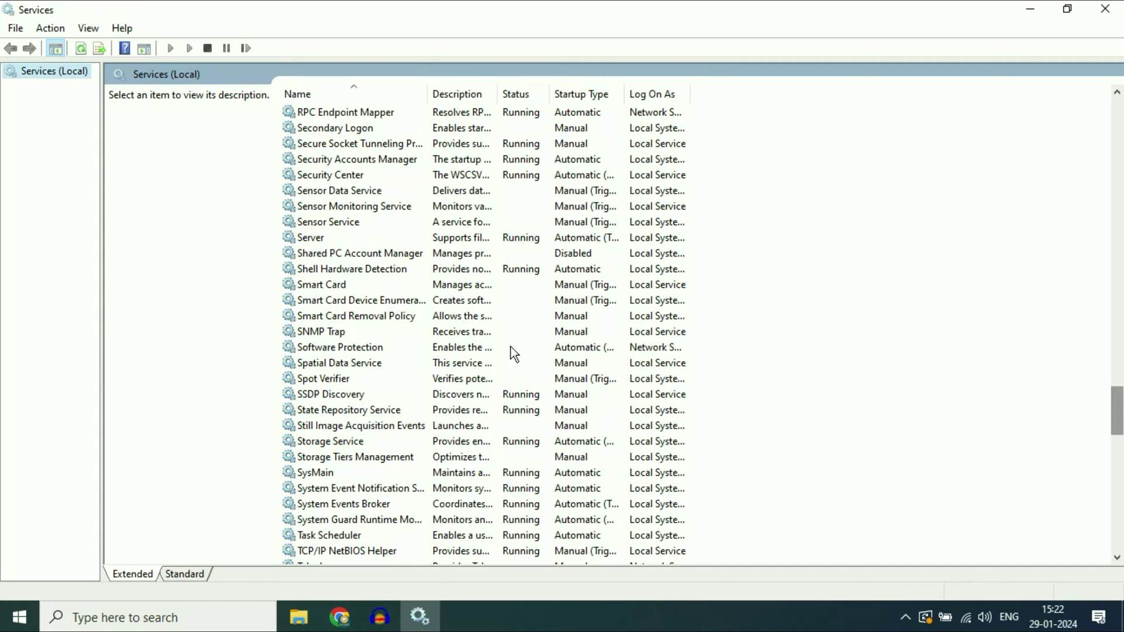
pyautogui.click(311, 473)
pyautogui.scroll(-3, 488, 417)
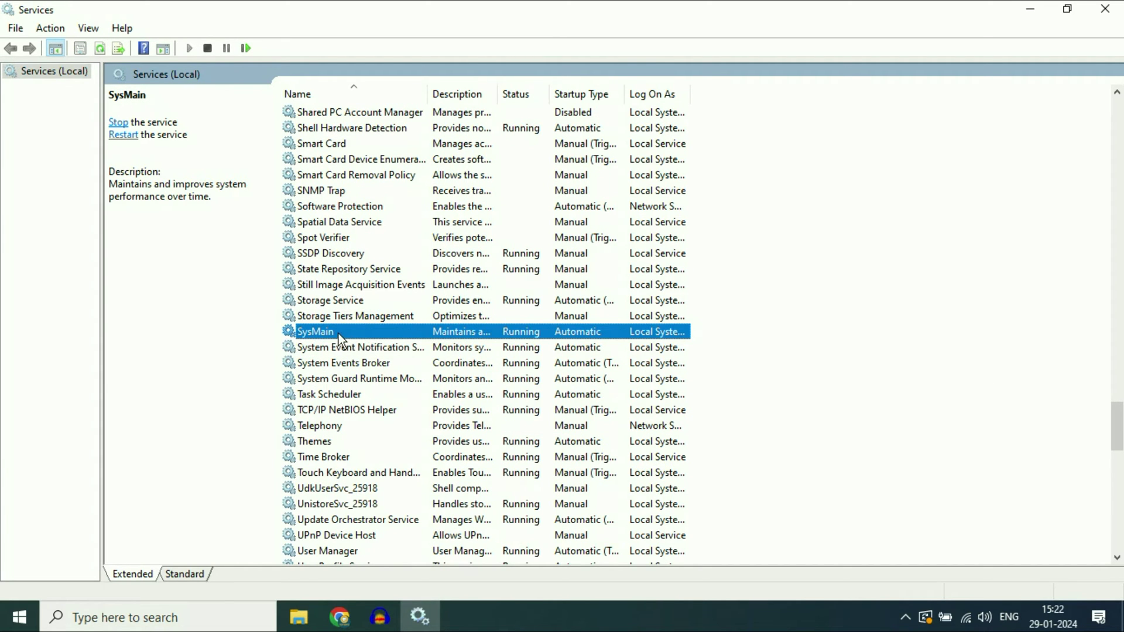
# Step: Set SysMain's startup type to Disabled, stop the service and close its properties
pyautogui.rightClick(359, 335)
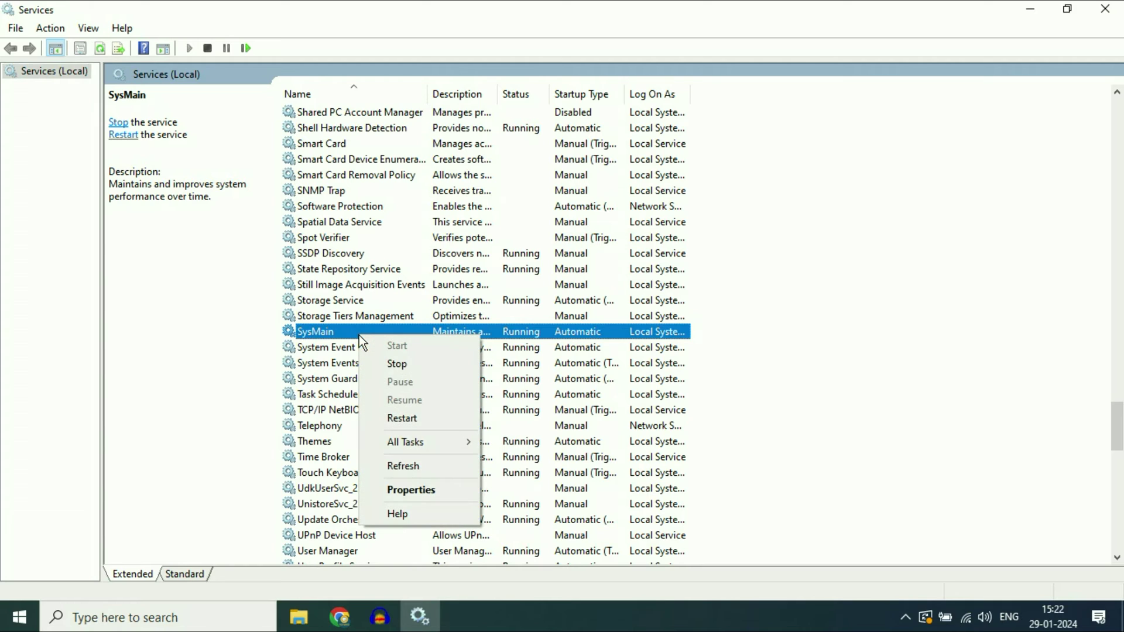
pyautogui.click(446, 489)
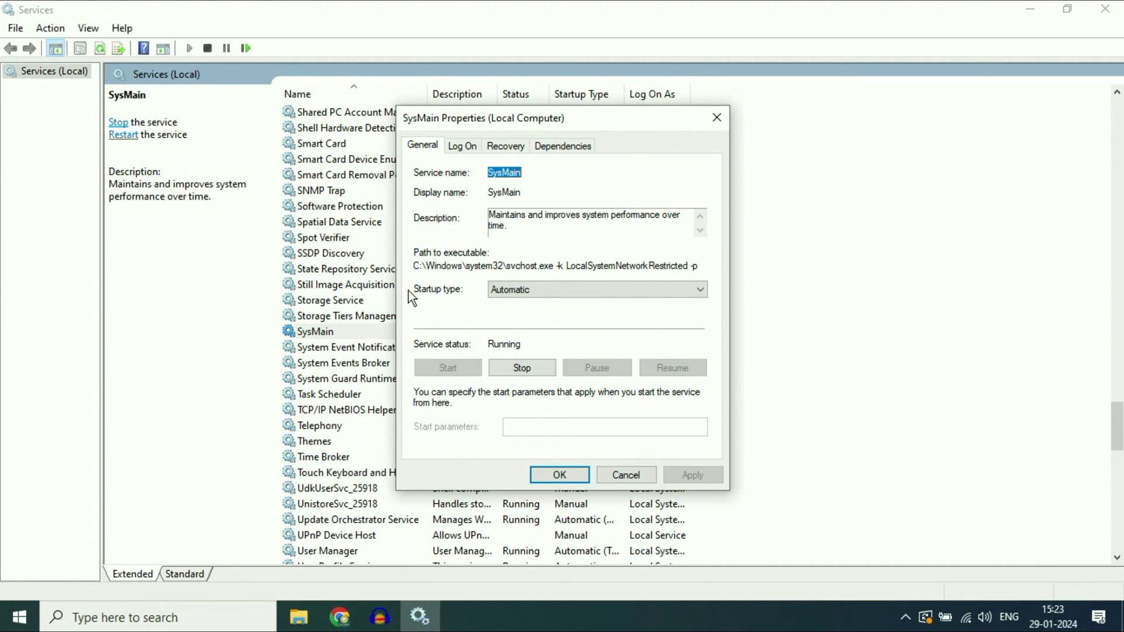
pyautogui.click(574, 289)
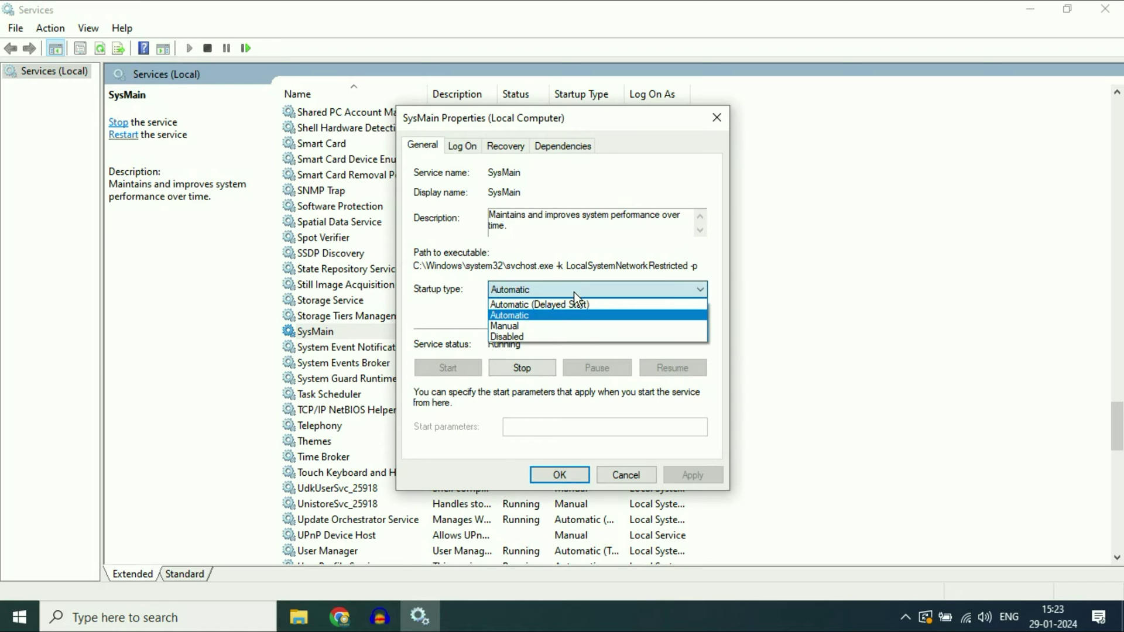
pyautogui.click(541, 337)
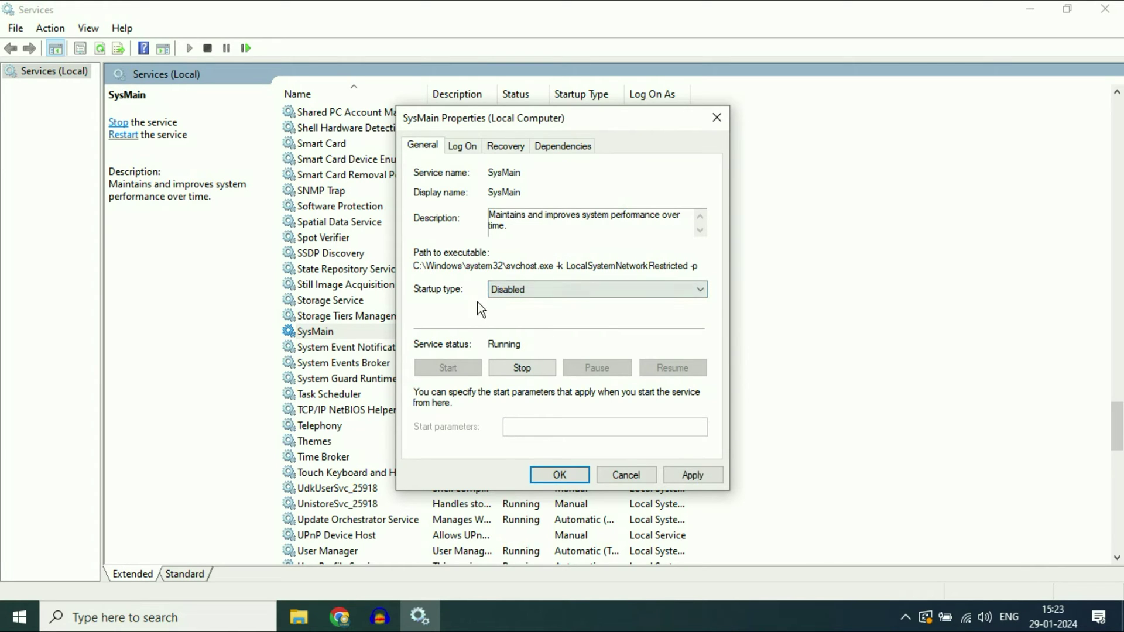
pyautogui.click(706, 475)
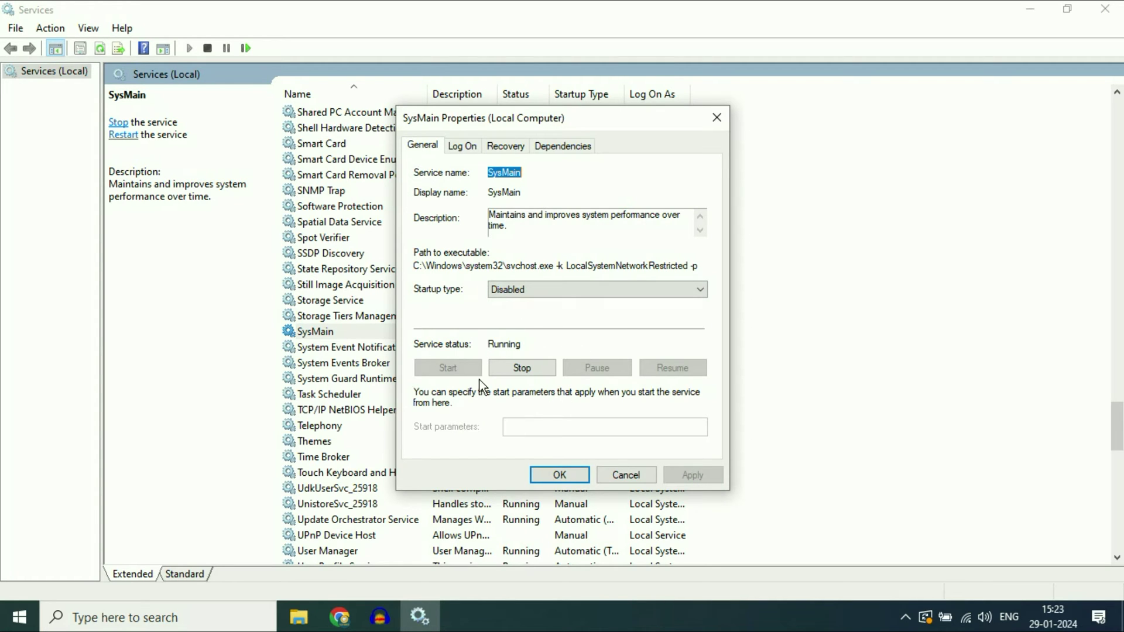
pyautogui.click(526, 367)
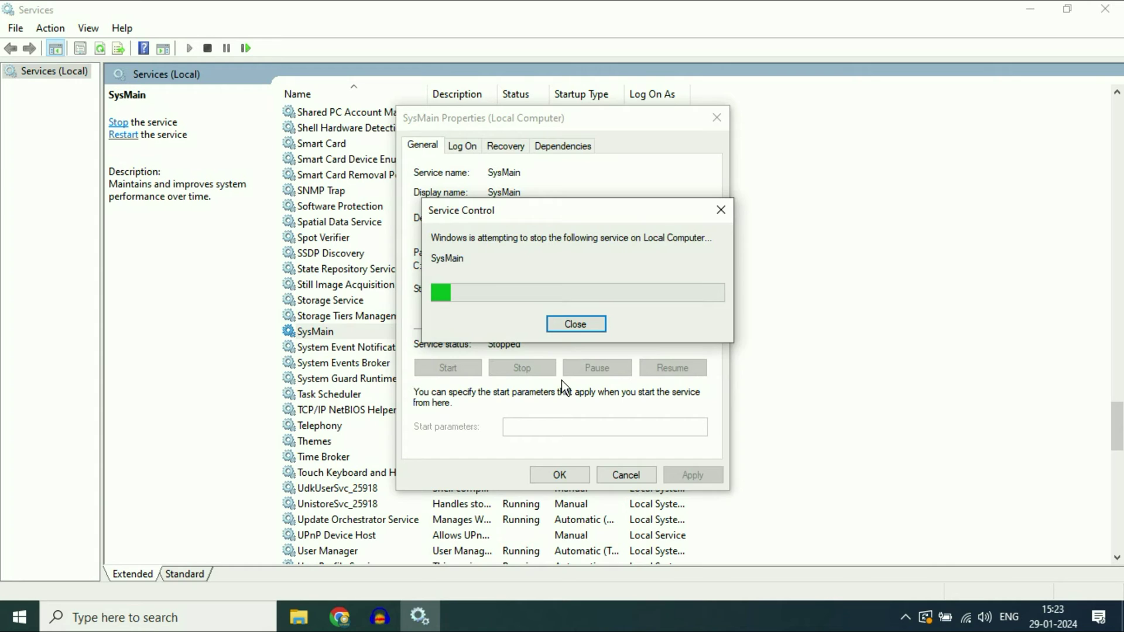
pyautogui.click(559, 474)
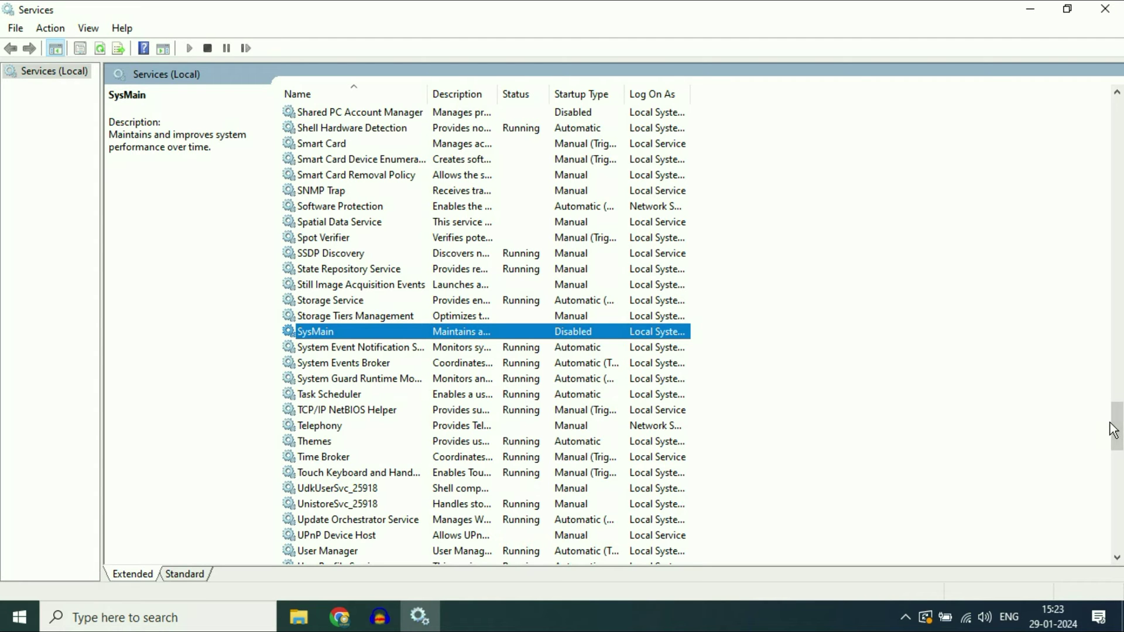
# Step: Select Connected Devices Platform Service and widen the Name column to show full names
pyautogui.moveTo(1117, 433); pyautogui.dragTo(1115, 171)
pyautogui.scroll(6, 893, 304)
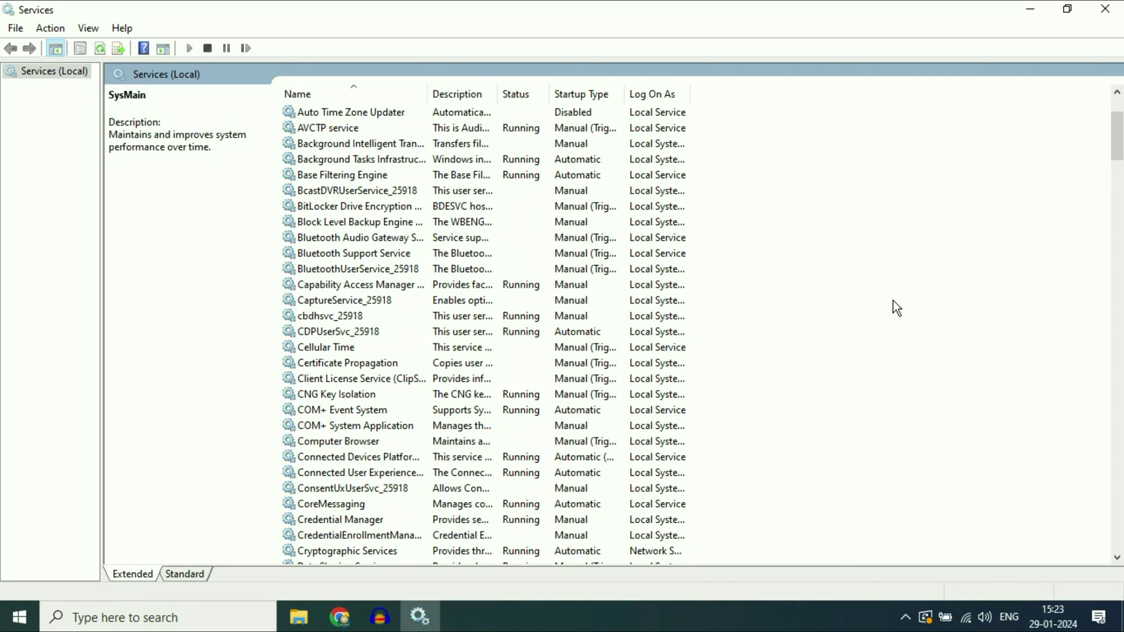
pyautogui.scroll(-1, 368, 353)
pyautogui.scroll(-2, 468, 345)
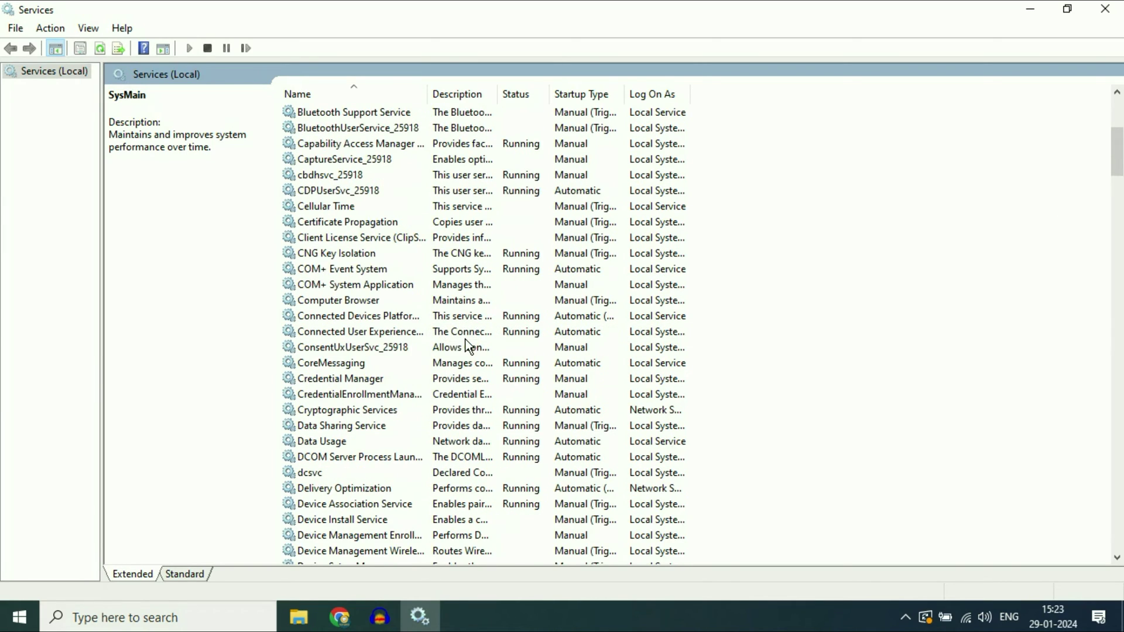
pyautogui.click(375, 316)
pyautogui.moveTo(427, 91); pyautogui.dragTo(575, 107)
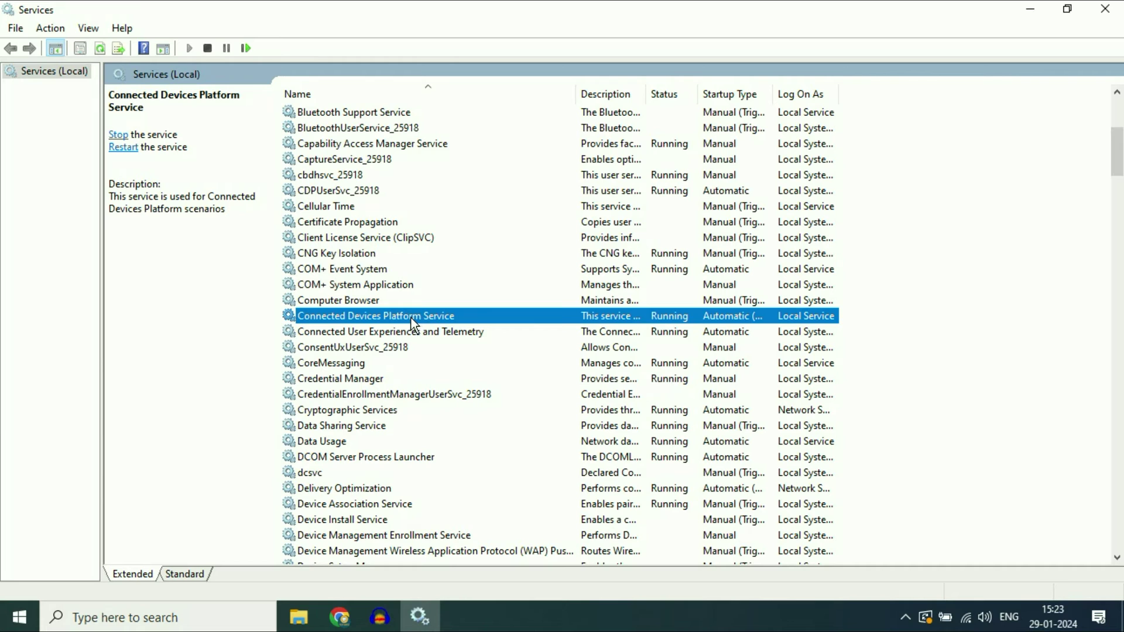
pyautogui.rightClick(411, 318)
# Step: Set Connected Devices Platform Service to Disabled, stop it, then close Services
pyautogui.click(489, 473)
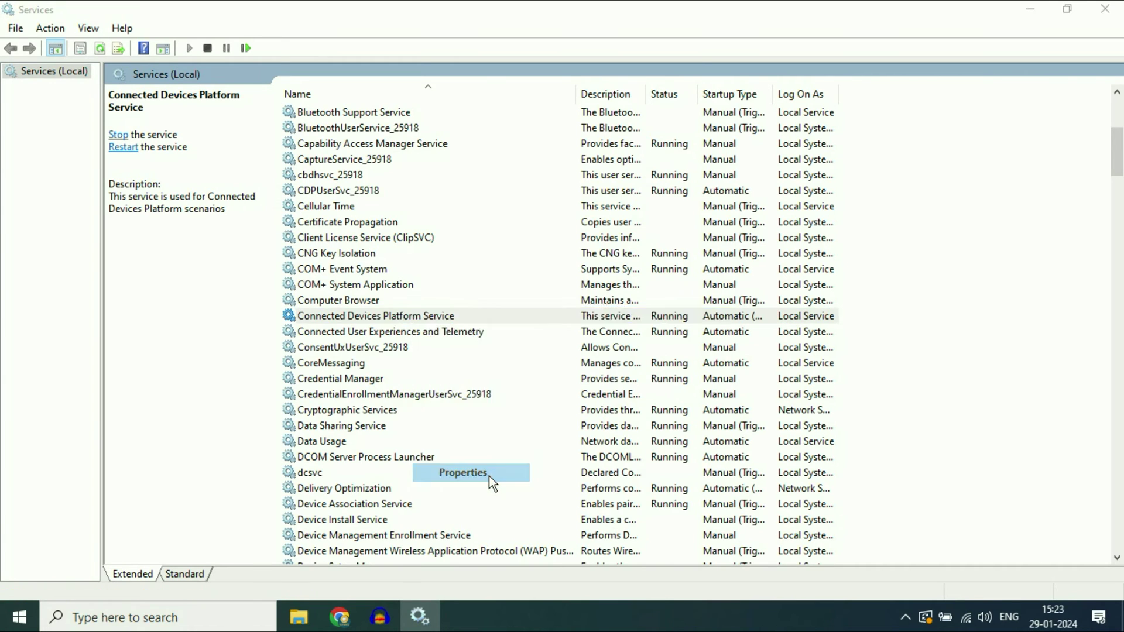
pyautogui.click(703, 293)
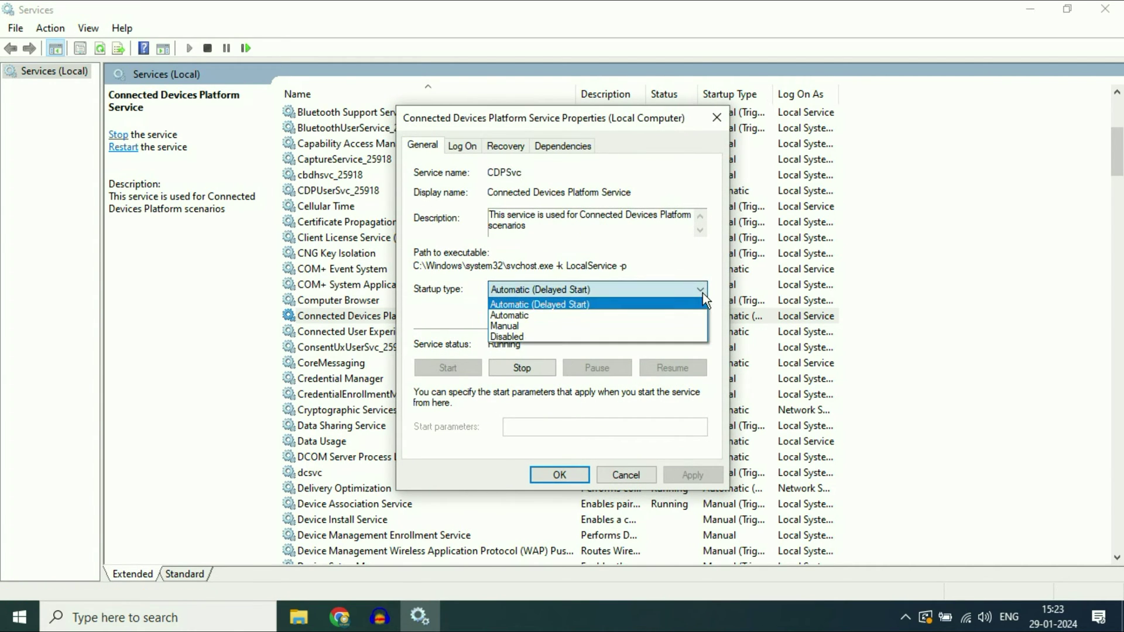
pyautogui.click(521, 337)
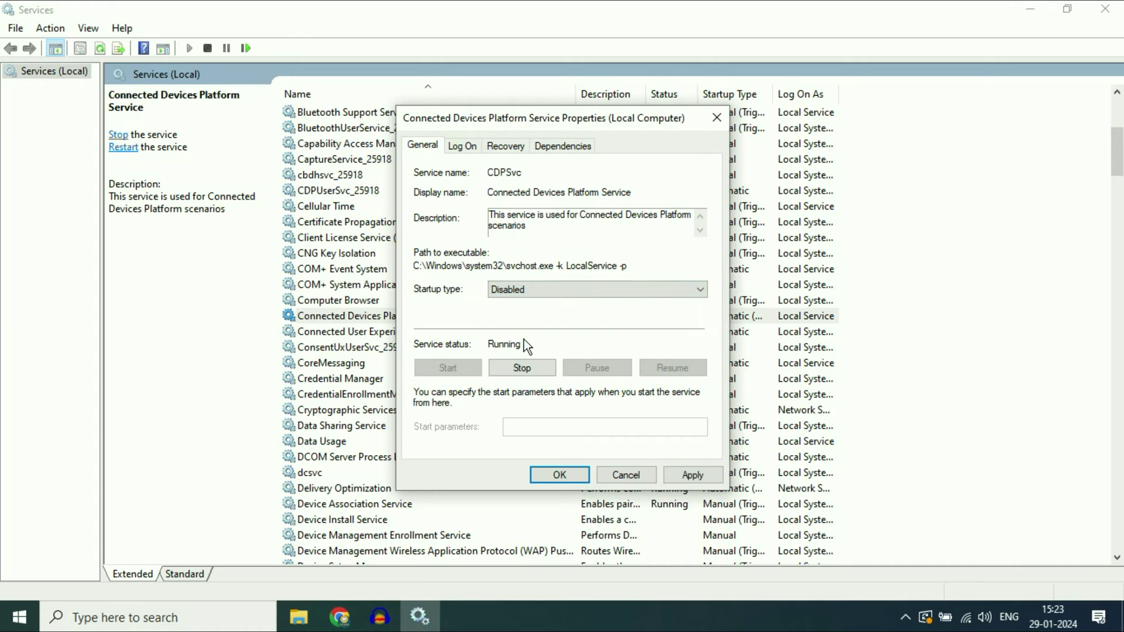
pyautogui.click(715, 477)
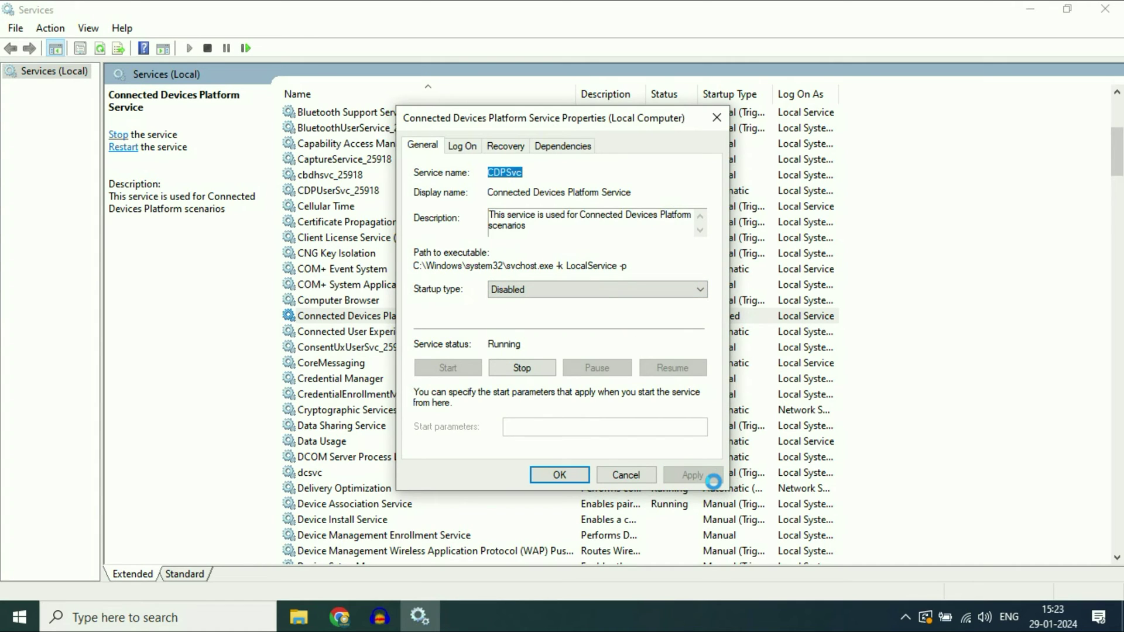
pyautogui.click(535, 369)
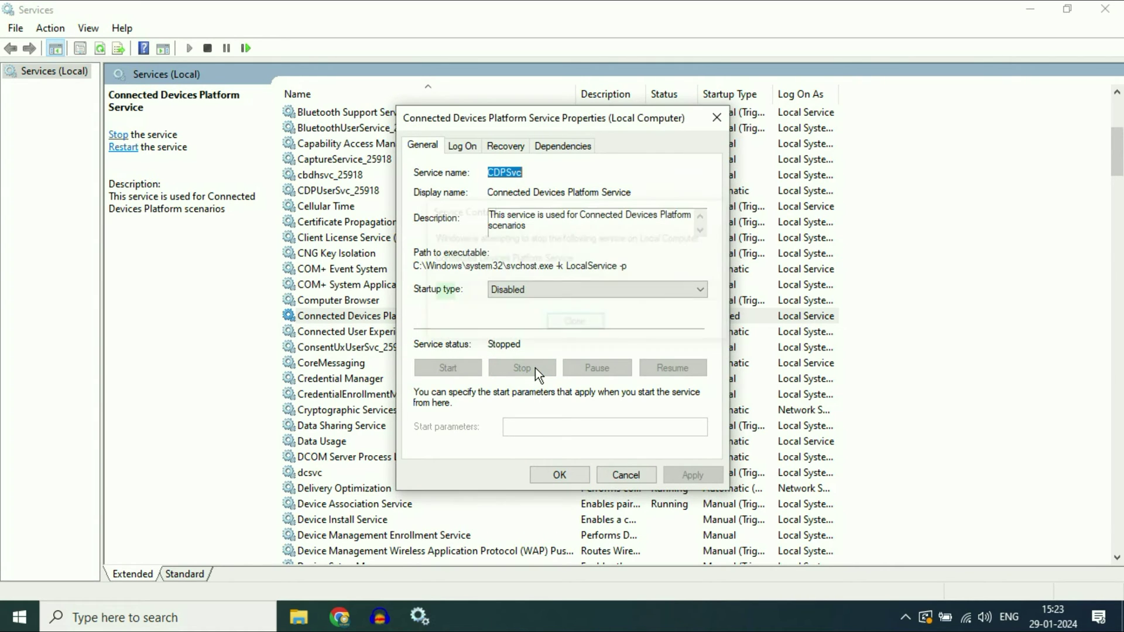
pyautogui.click(560, 475)
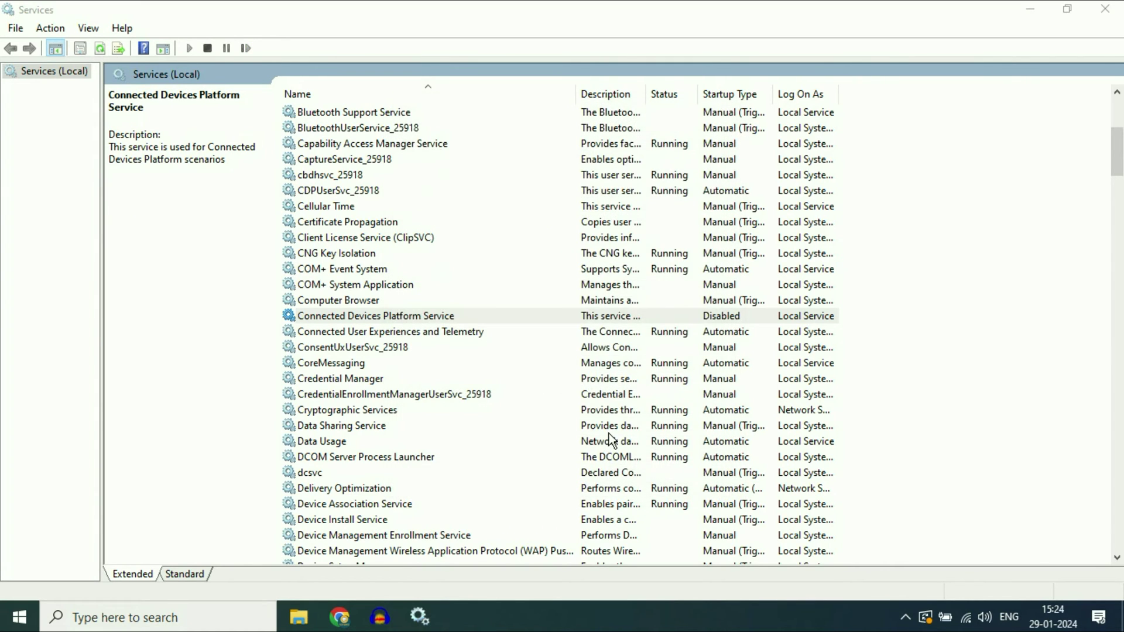
pyautogui.click(1112, 17)
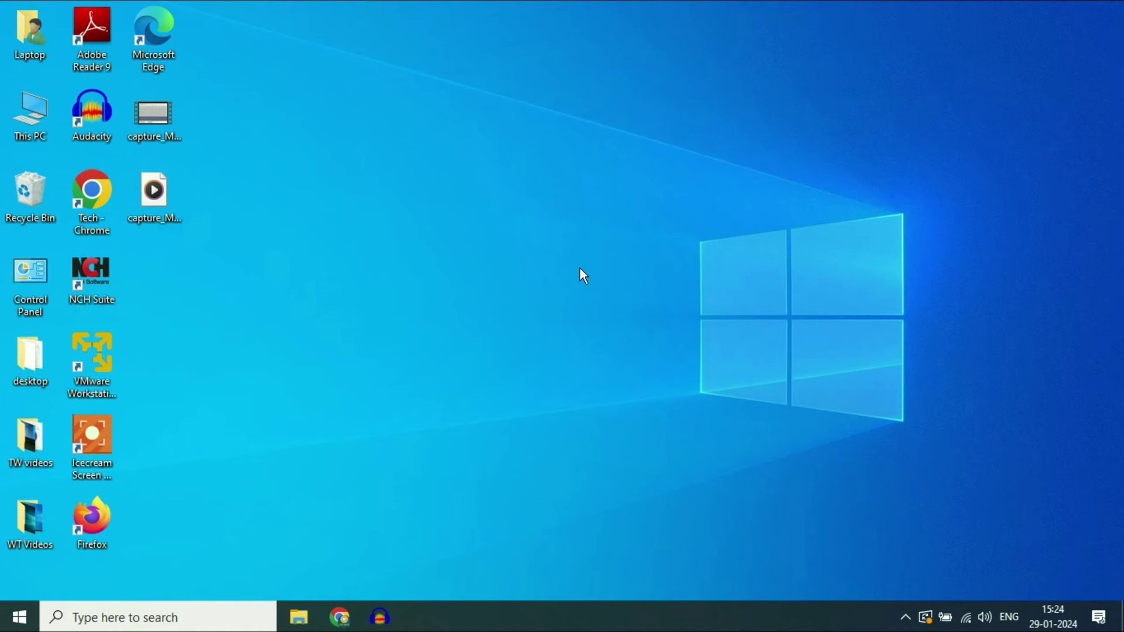
# Step: Open File Explorer on This PC by searching 'file ex' from Start
pyautogui.click(33, 612)
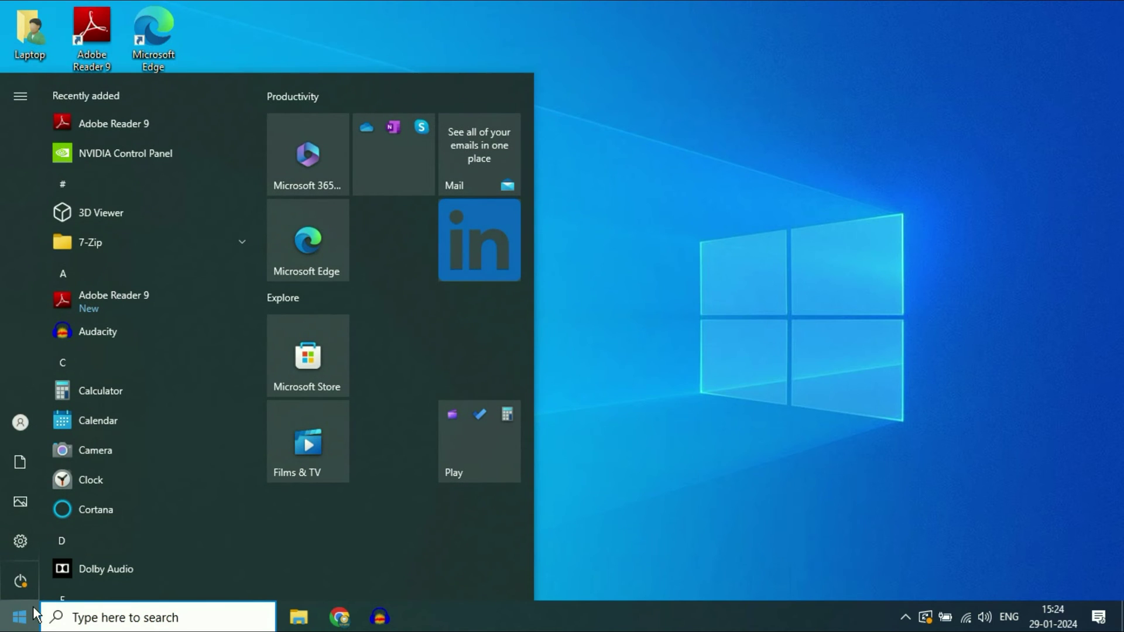
pyautogui.write('file ex')
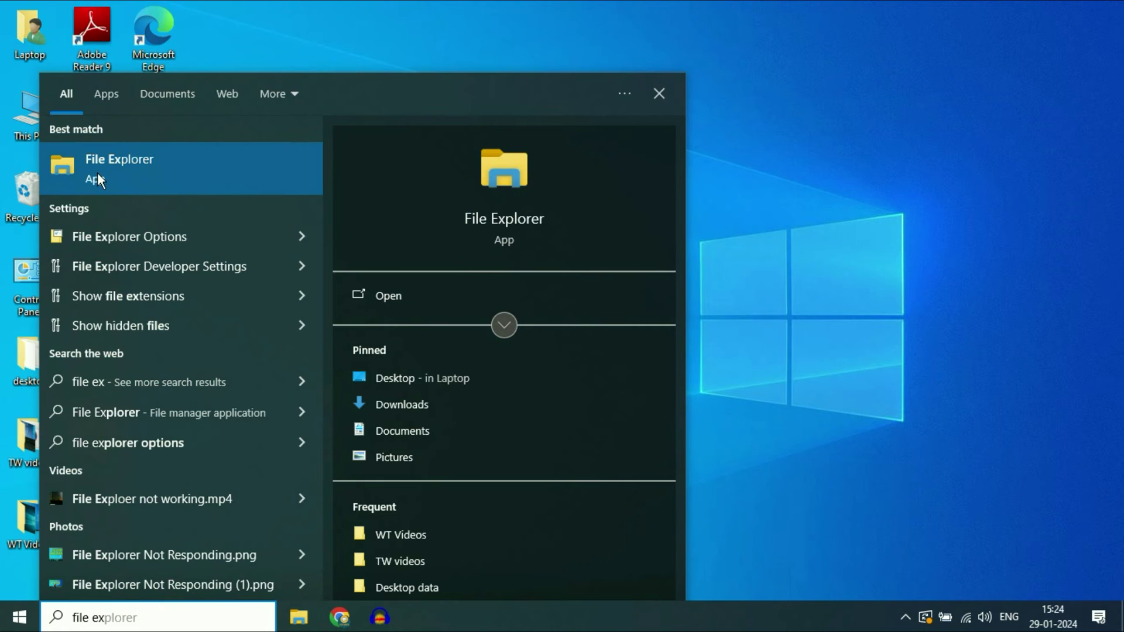
pyautogui.click(135, 173)
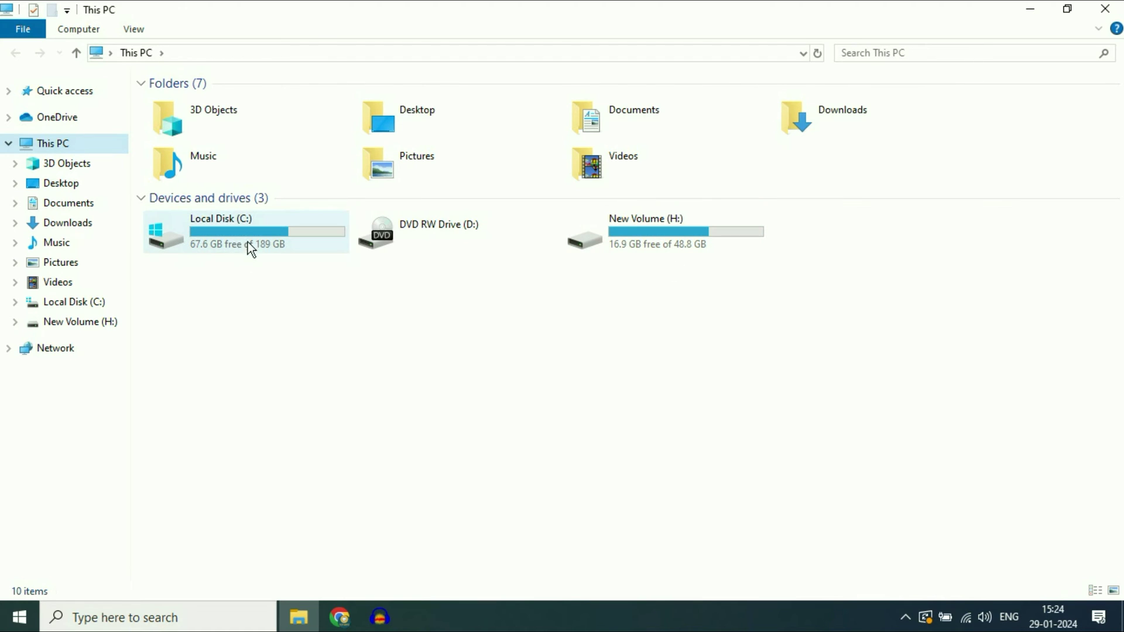
# Step: Open the Local Disk (C:) Properties and move the dialog up and to the right
pyautogui.moveTo(251, 240)
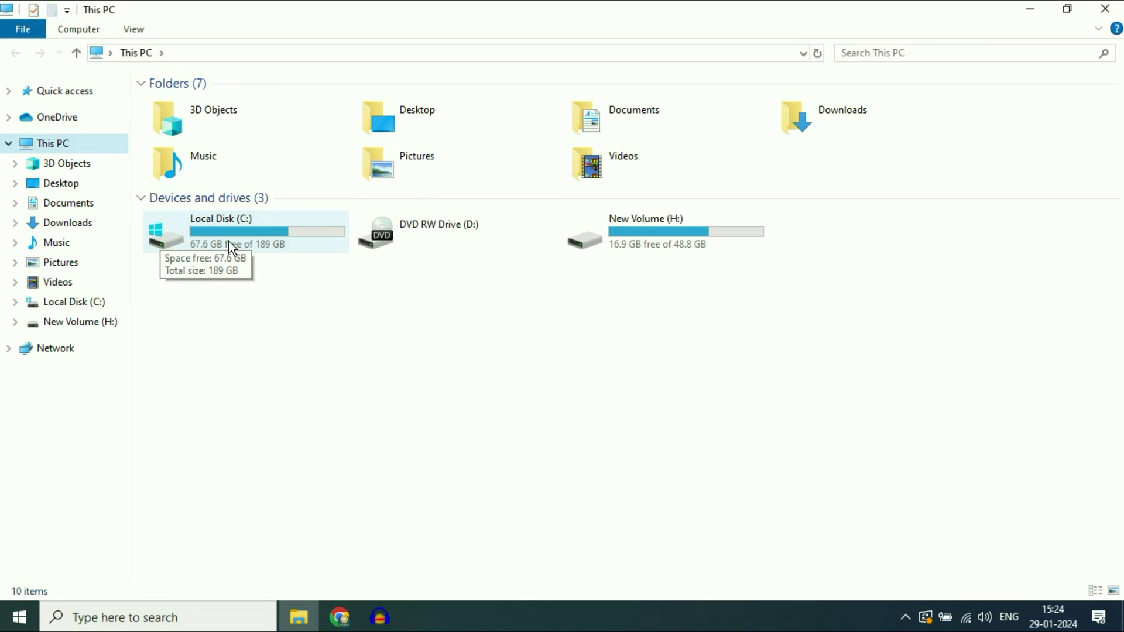
pyautogui.rightClick(243, 224)
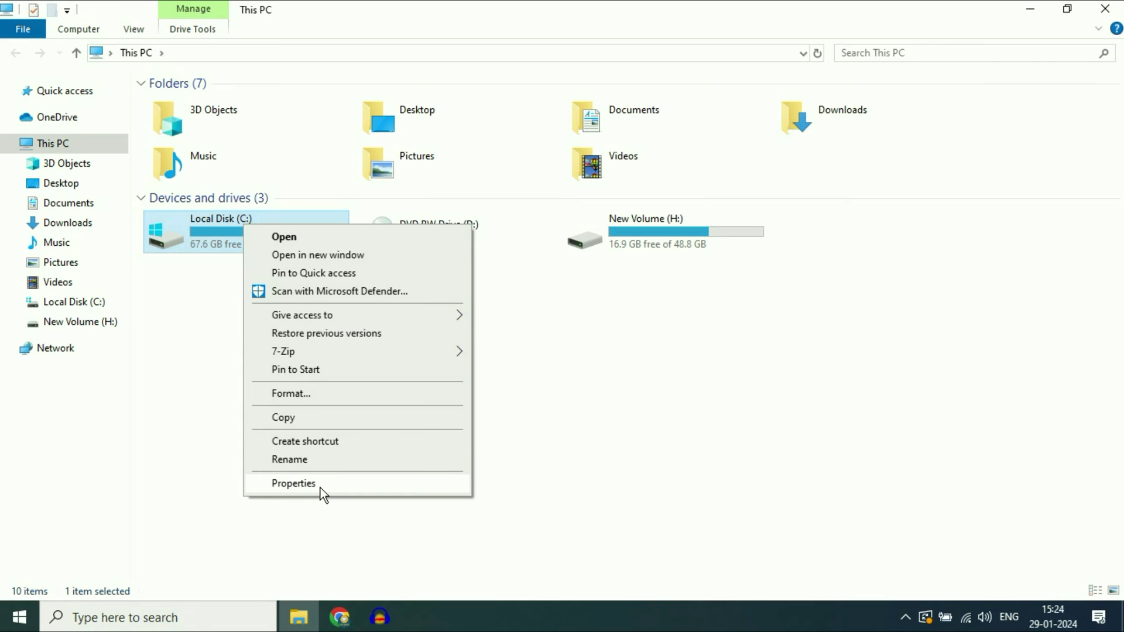
pyautogui.click(293, 483)
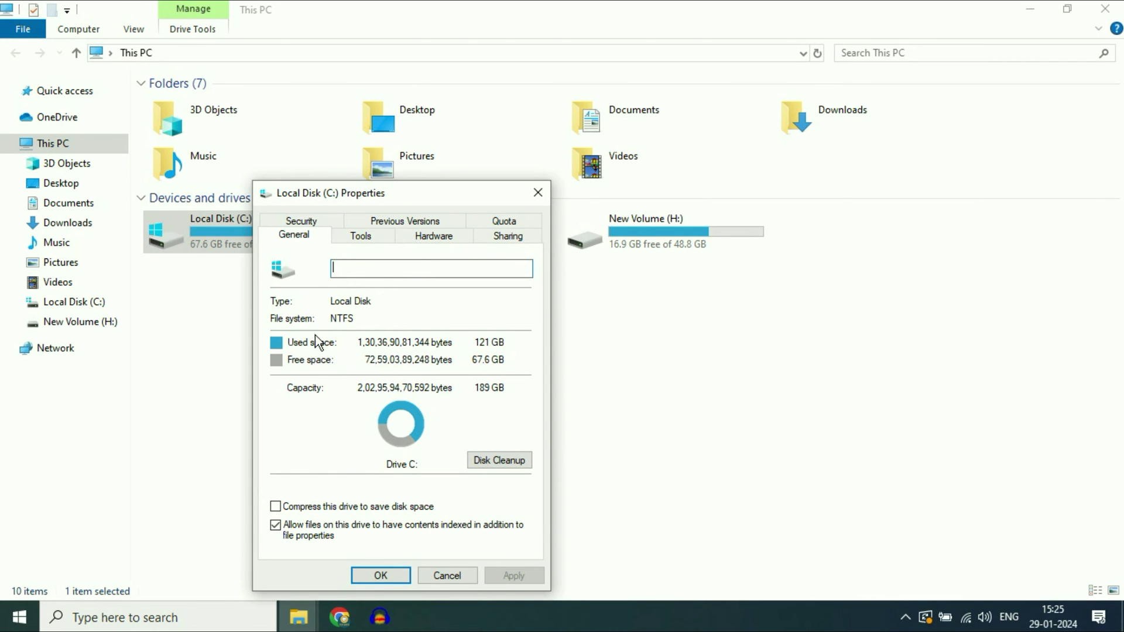
pyautogui.moveTo(425, 189); pyautogui.dragTo(532, 106)
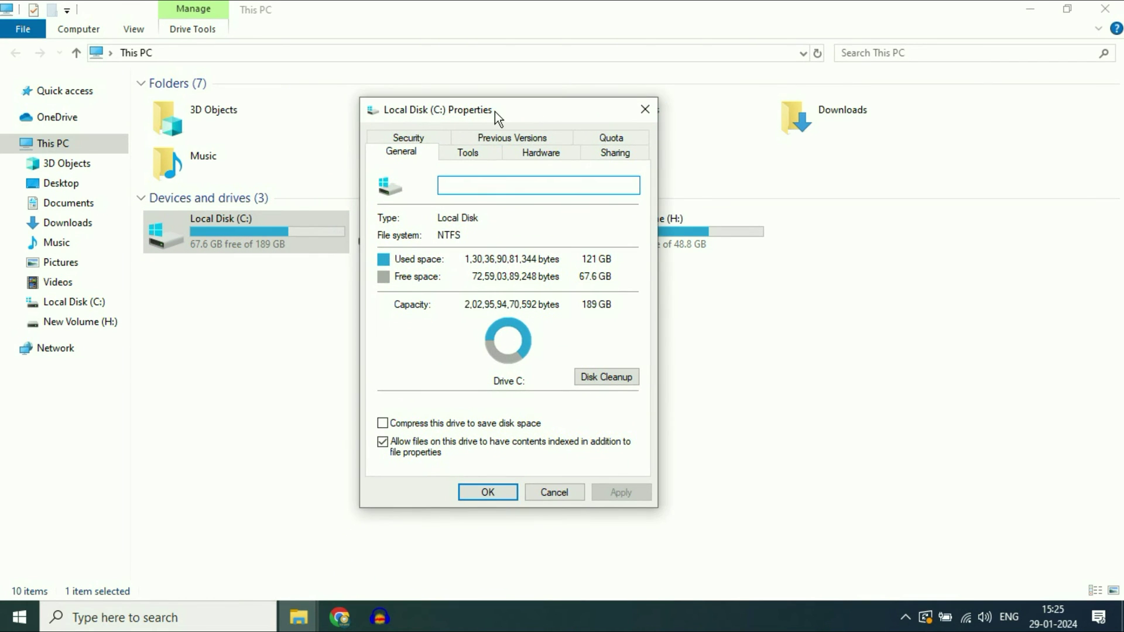
# Step: Open Optimize Drives from the drive's Tools tab
pyautogui.click(483, 153)
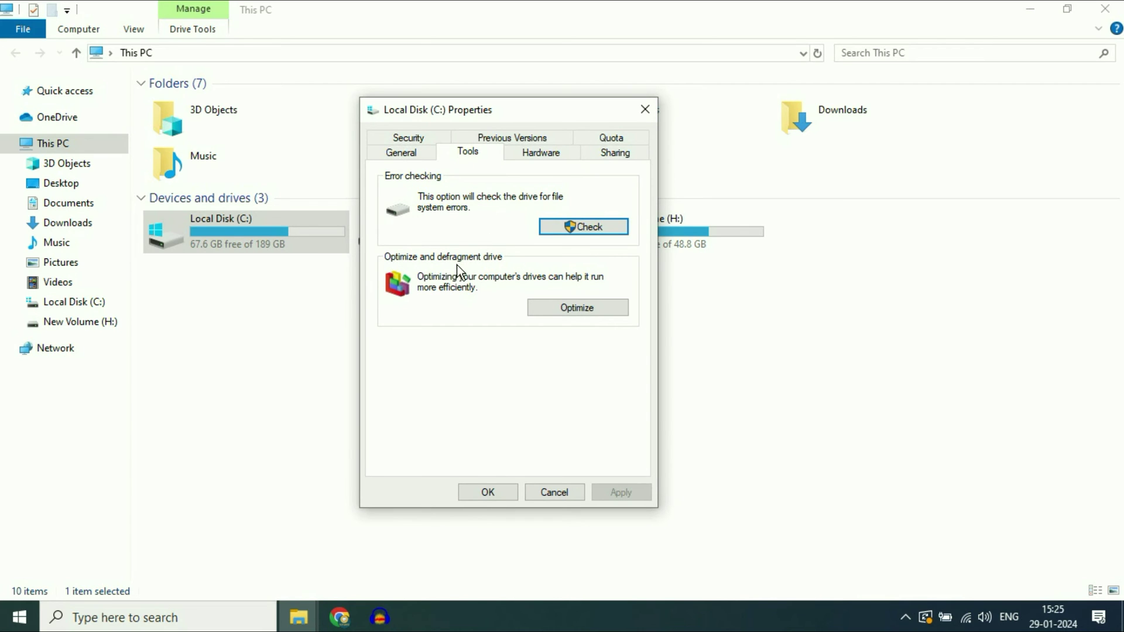
pyautogui.click(594, 308)
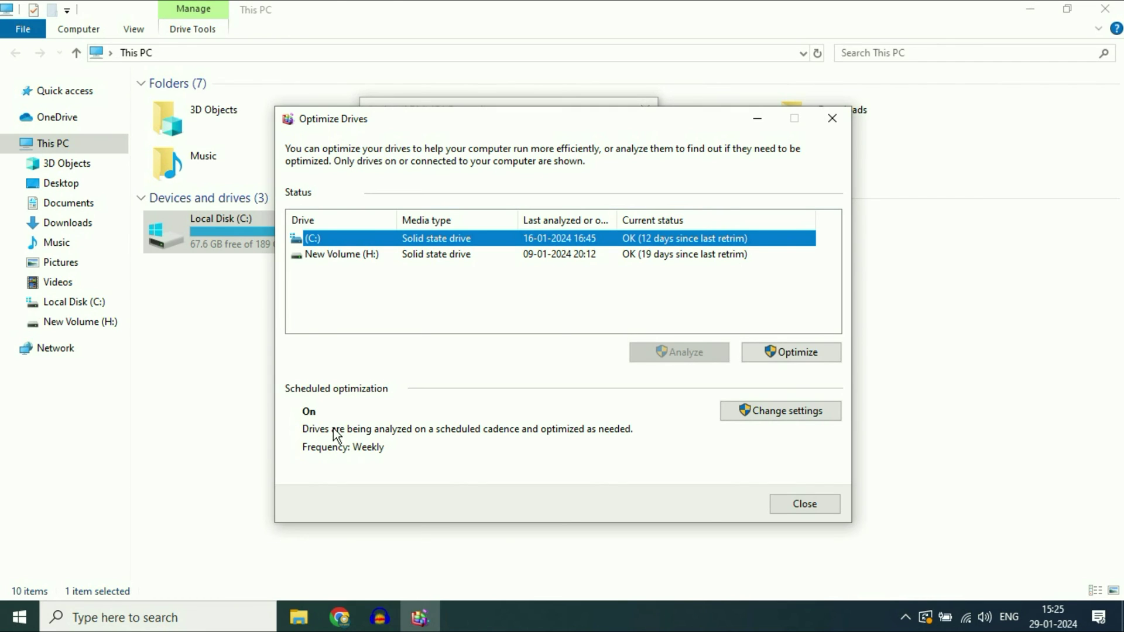
# Step: Turn off Run on a schedule for drive optimization and close all the drive windows
pyautogui.click(803, 414)
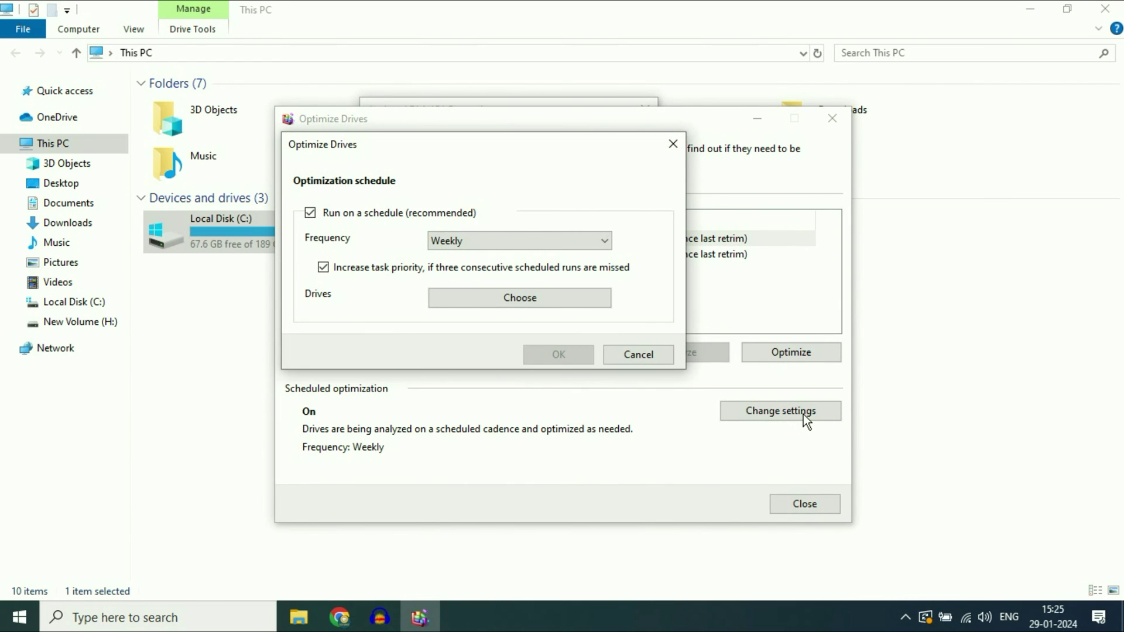
pyautogui.click(310, 213)
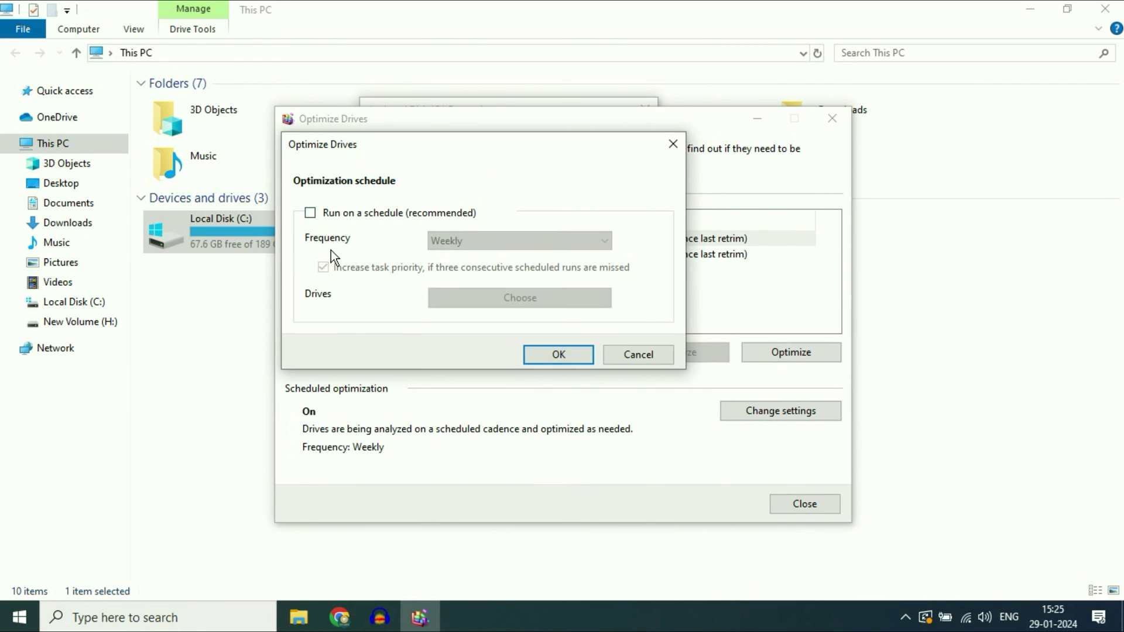
pyautogui.click(561, 355)
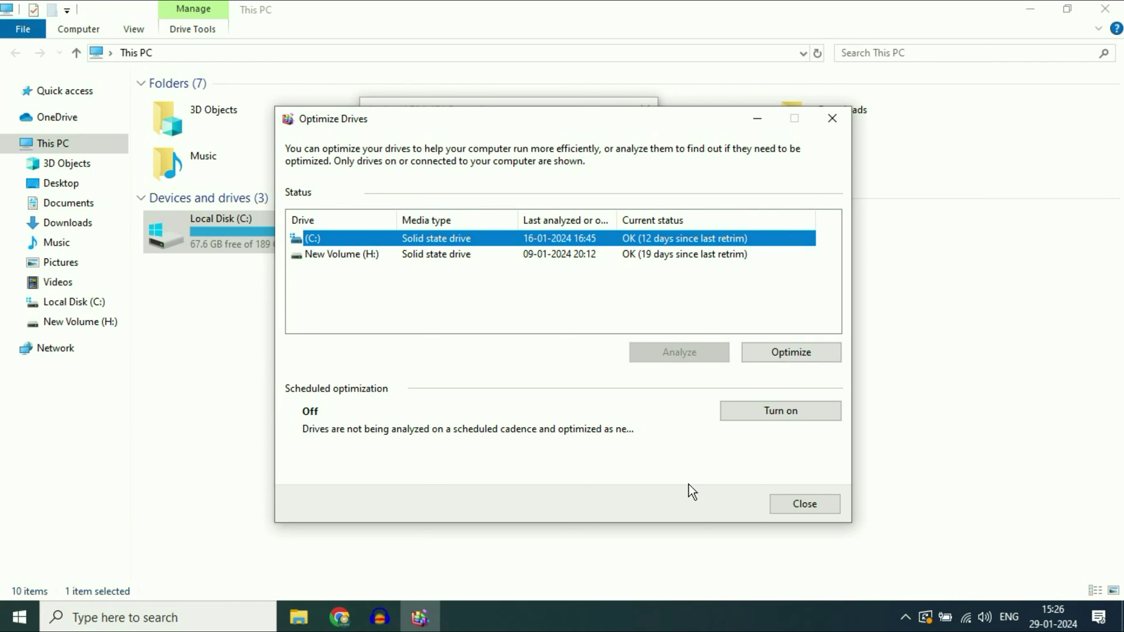
pyautogui.click(803, 505)
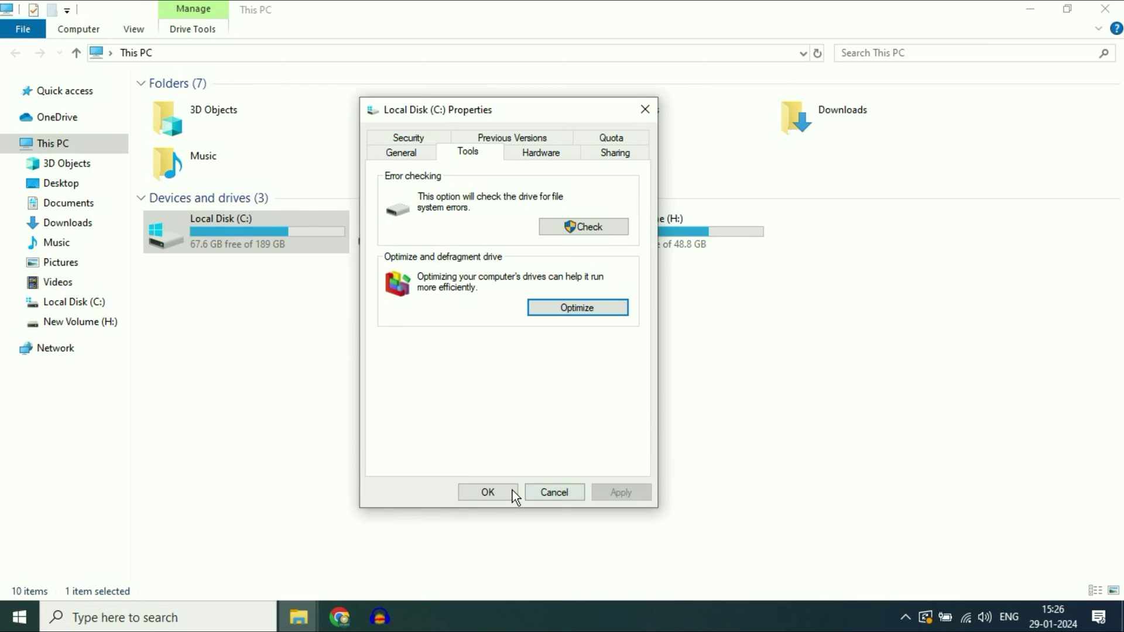
pyautogui.click(487, 492)
pyautogui.click(1105, 8)
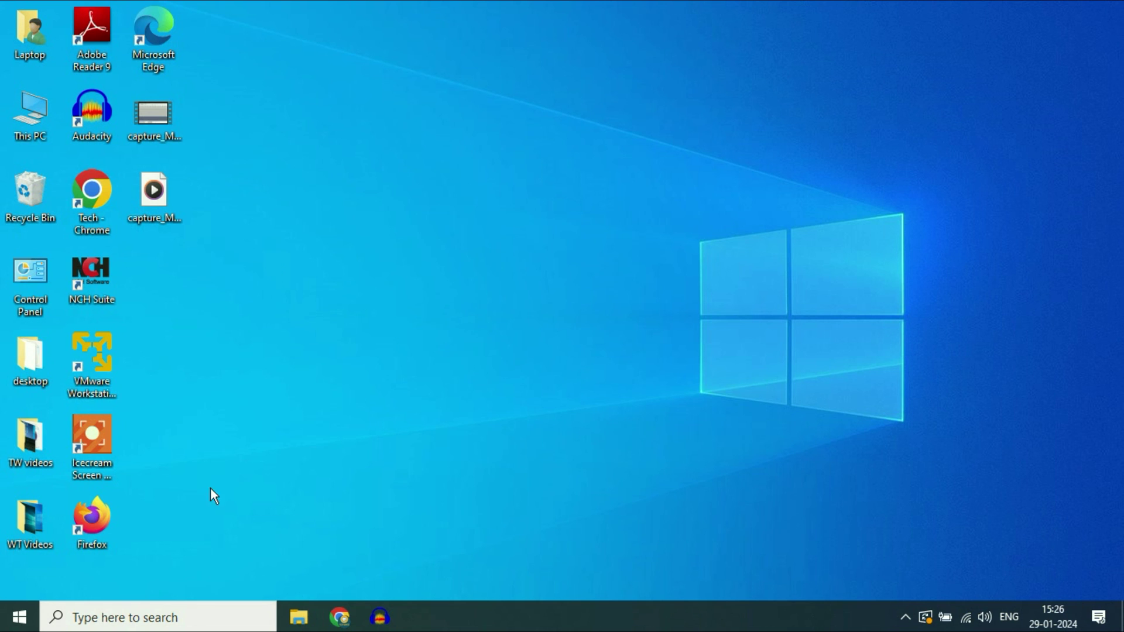
# Step: Go to Update & Security in Windows Settings via the Start menu
pyautogui.click(20, 617)
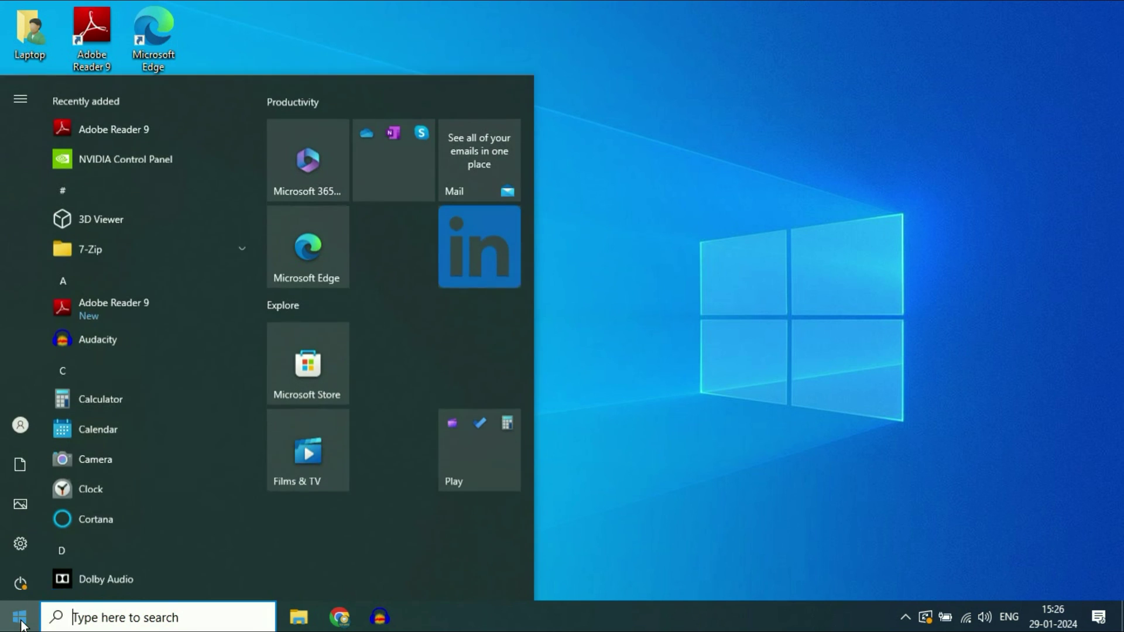
pyautogui.click(69, 542)
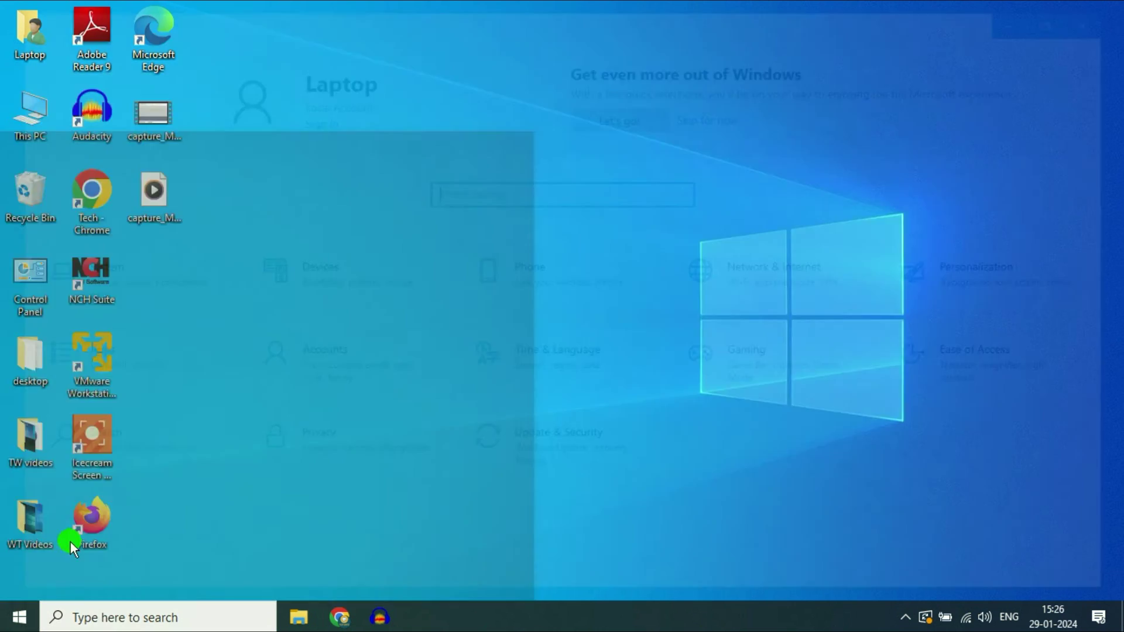
pyautogui.click(588, 441)
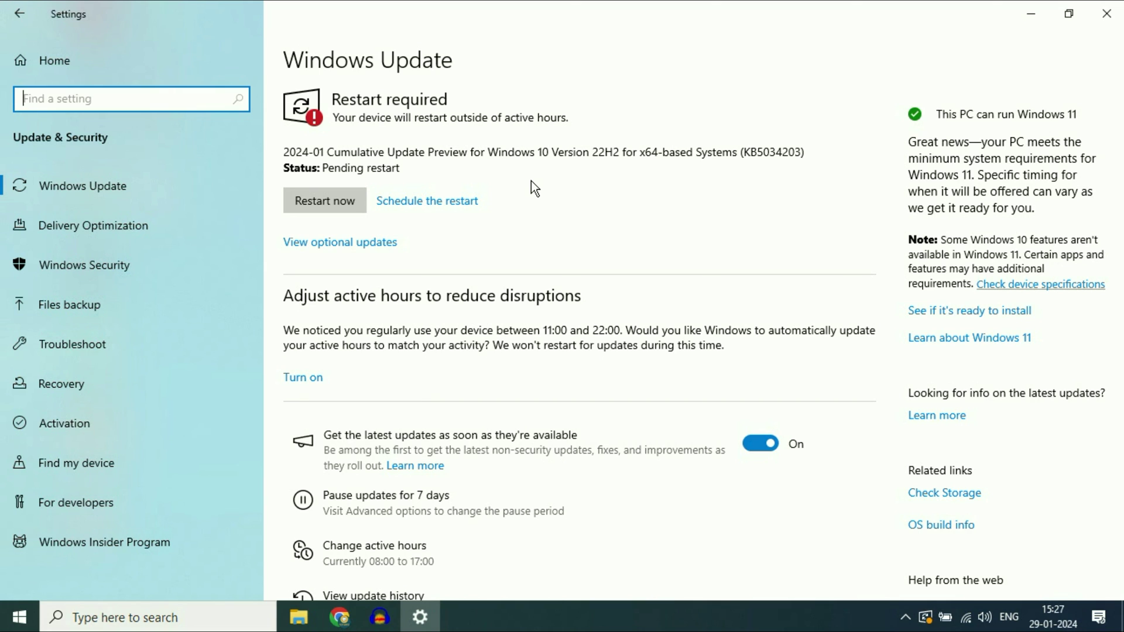
# Step: Close the Windows Settings window from the Windows Update page, returning to the desktop
pyautogui.click(1107, 13)
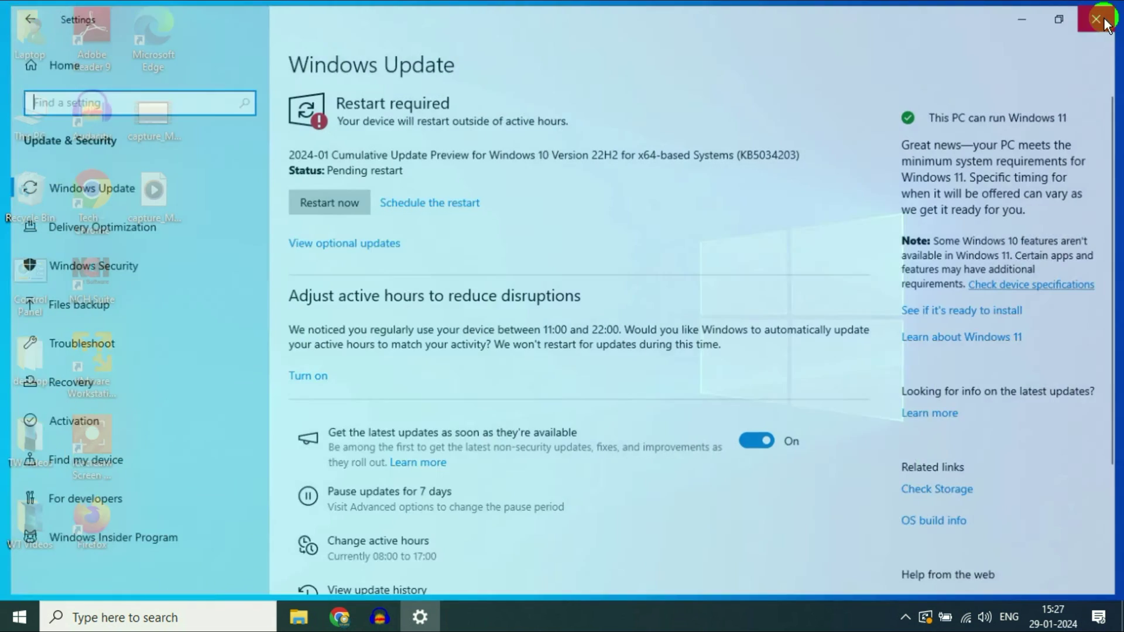